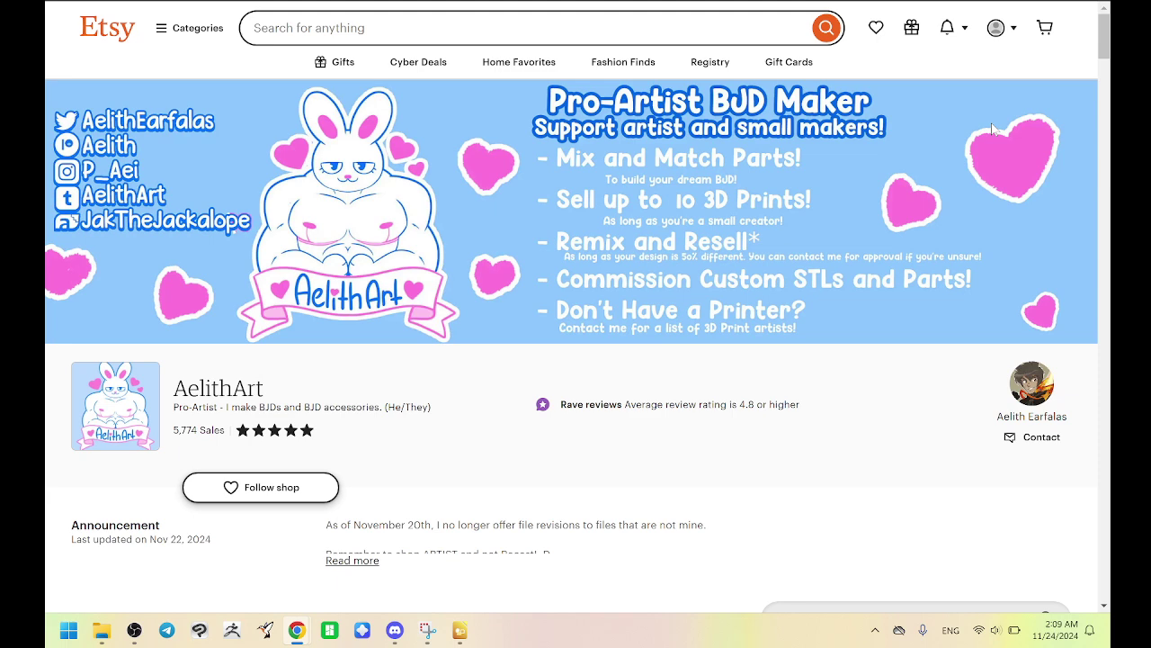
- Open the account's purchases and go to the download files of the "TEST - do not purchase" order from AelithArt
{"action": "left_click", "coordinate": [999, 28]}
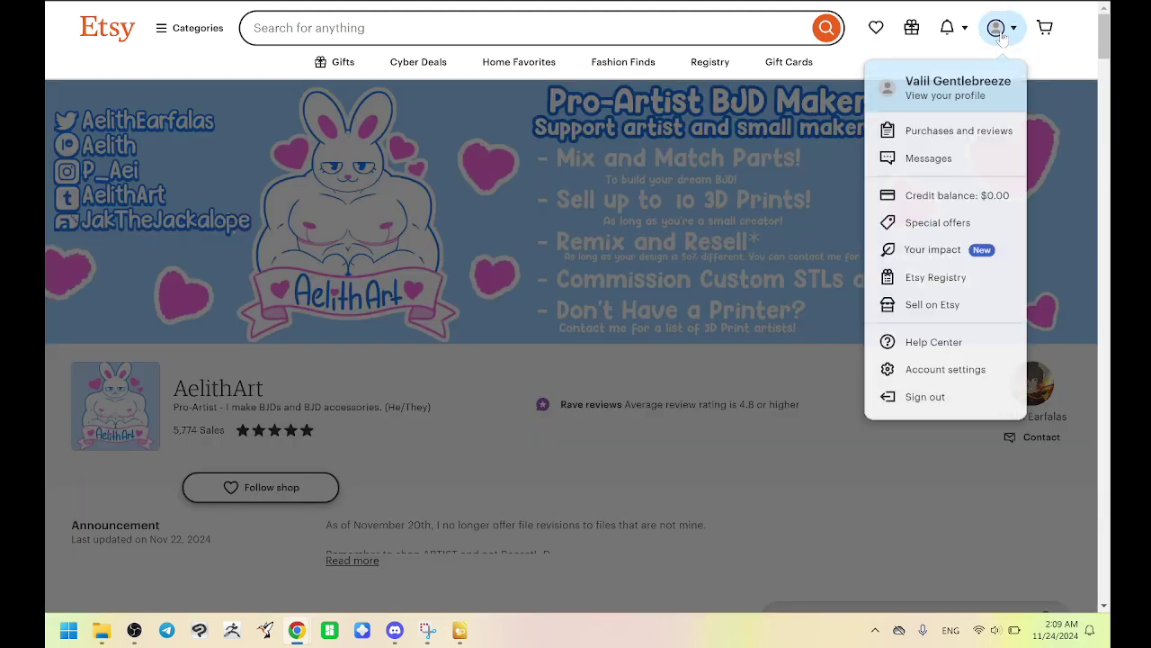
{"action": "left_click", "coordinate": [953, 142]}
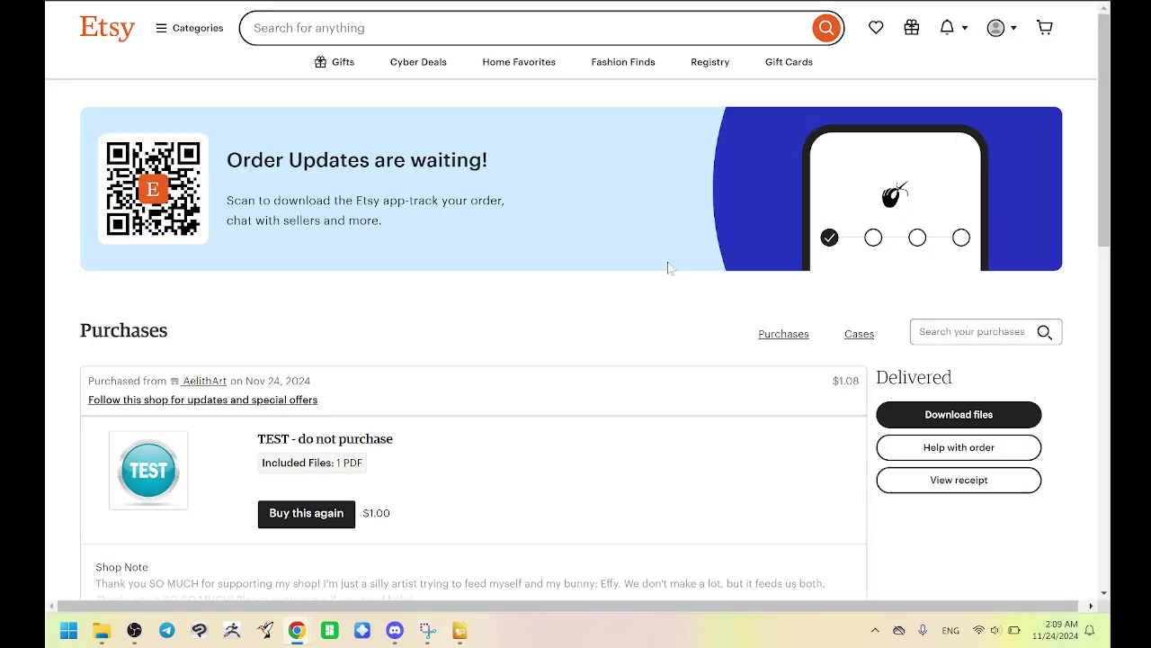
{"action": "scroll", "coordinate": [668, 267], "scroll_direction": "down", "scroll_amount": 3}
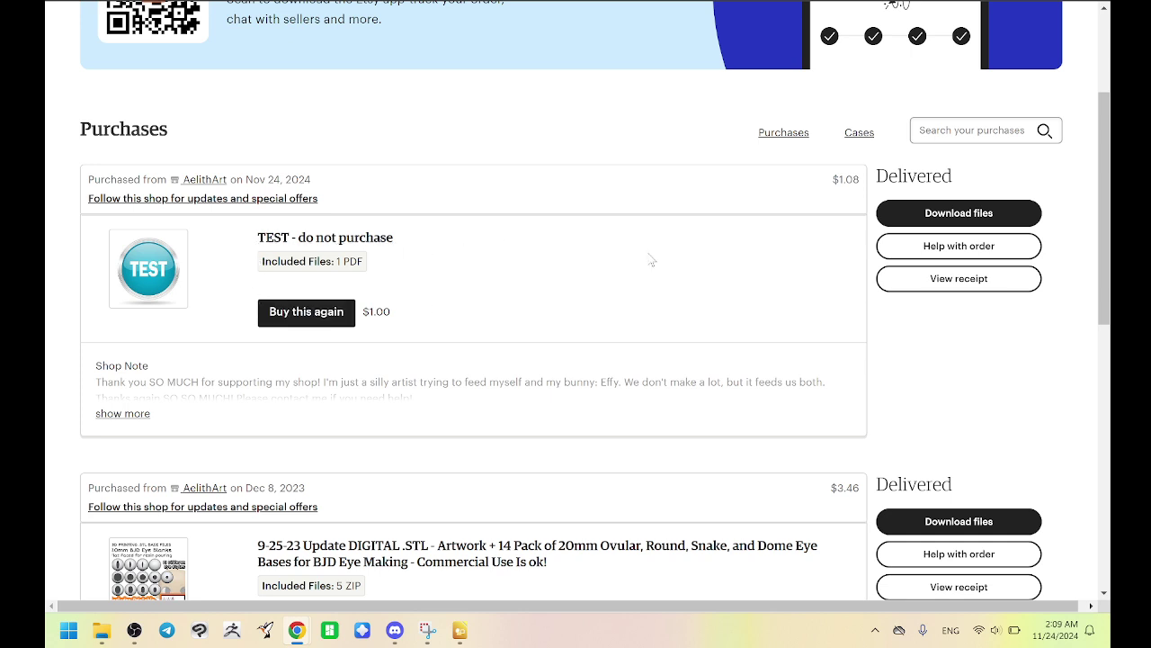
{"action": "left_click", "coordinate": [932, 214]}
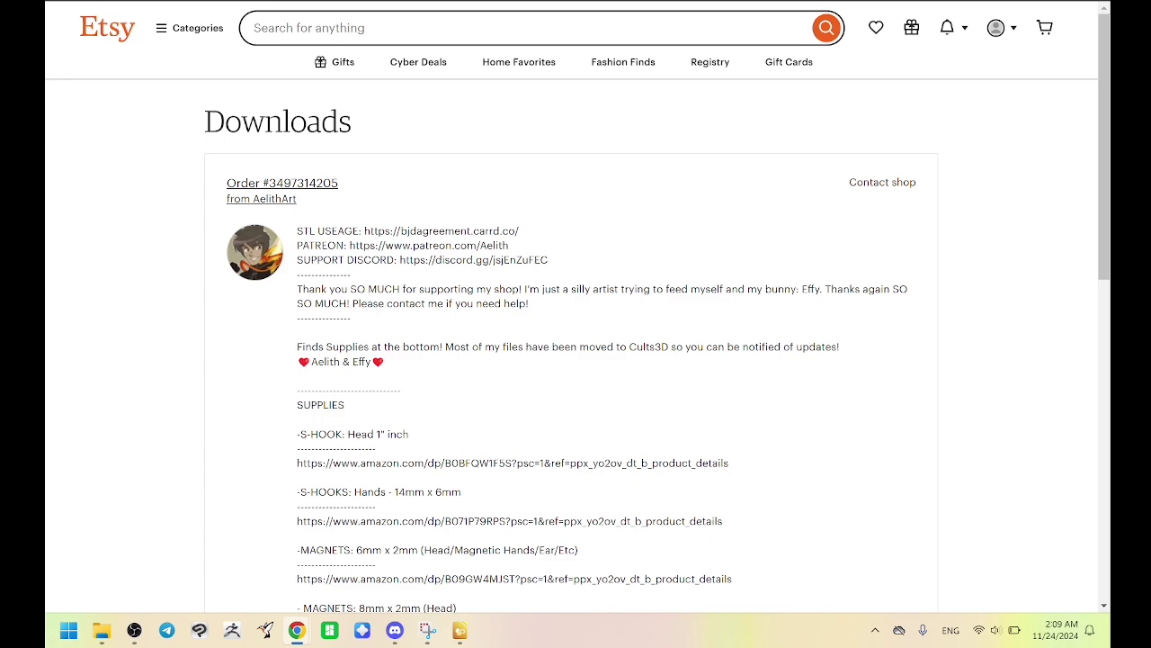
- Review the seller's note on the Downloads page, including the STL usage, Patreon and support Discord links and the supplies list
{"action": "scroll", "coordinate": [423, 306], "scroll_direction": "down", "scroll_amount": 4}
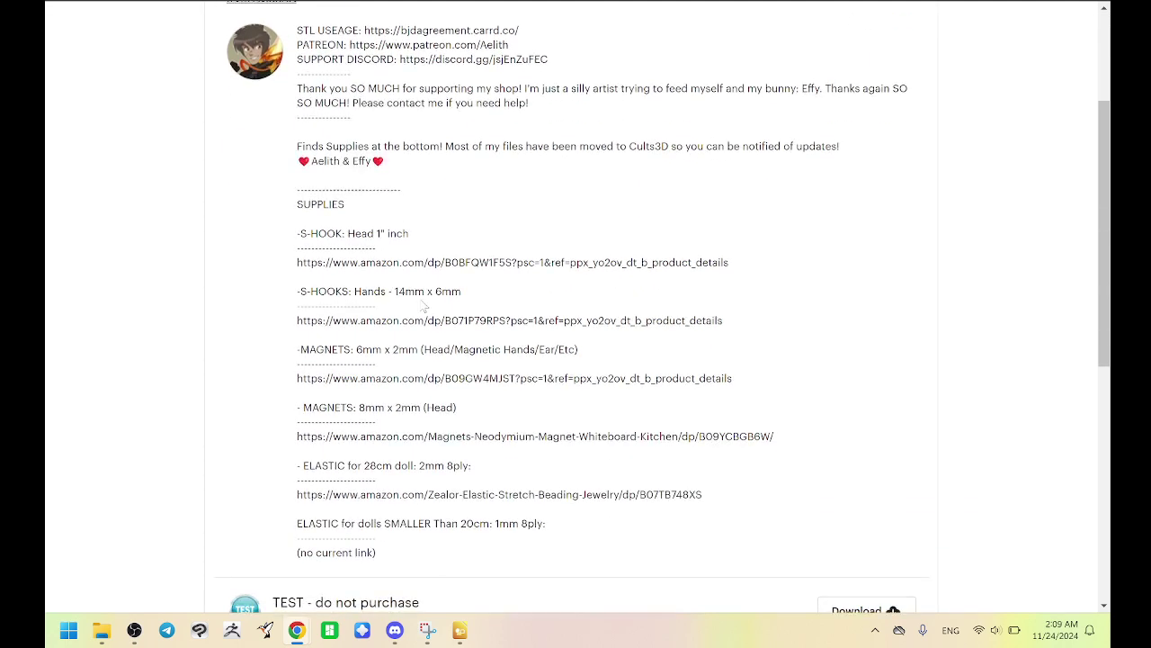
{"action": "scroll", "coordinate": [423, 306], "scroll_direction": "up", "scroll_amount": 1}
{"action": "scroll", "coordinate": [423, 306], "scroll_direction": "up", "scroll_amount": 2}
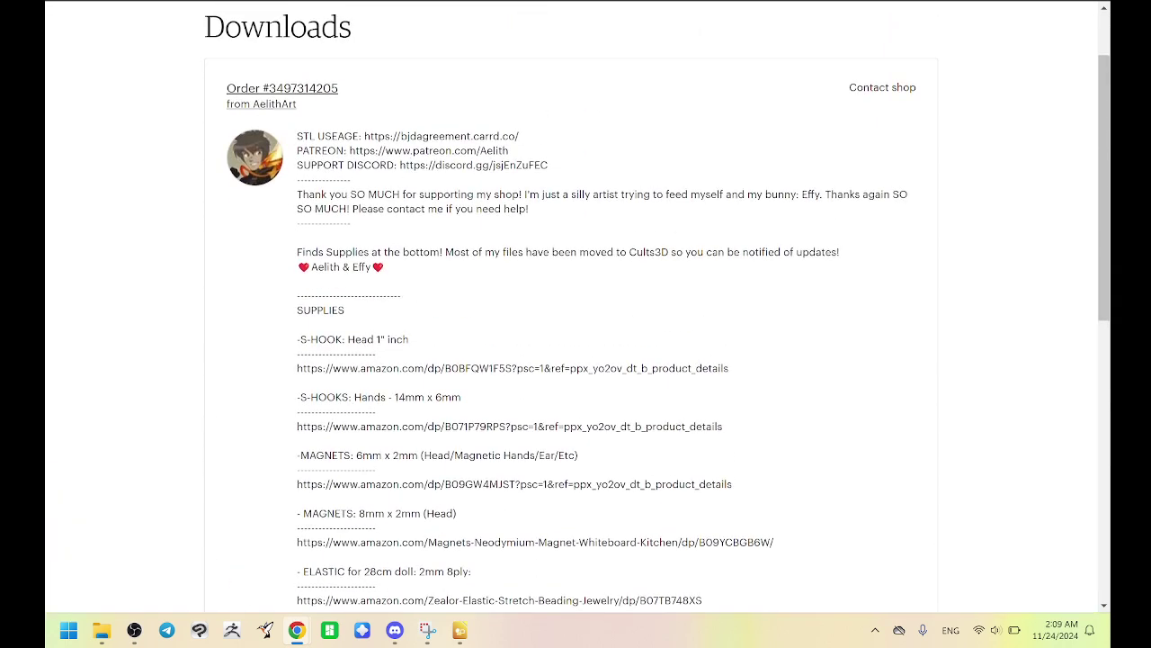
{"action": "left_click_drag", "start_coordinate": [337, 135], "coordinate": [400, 136]}
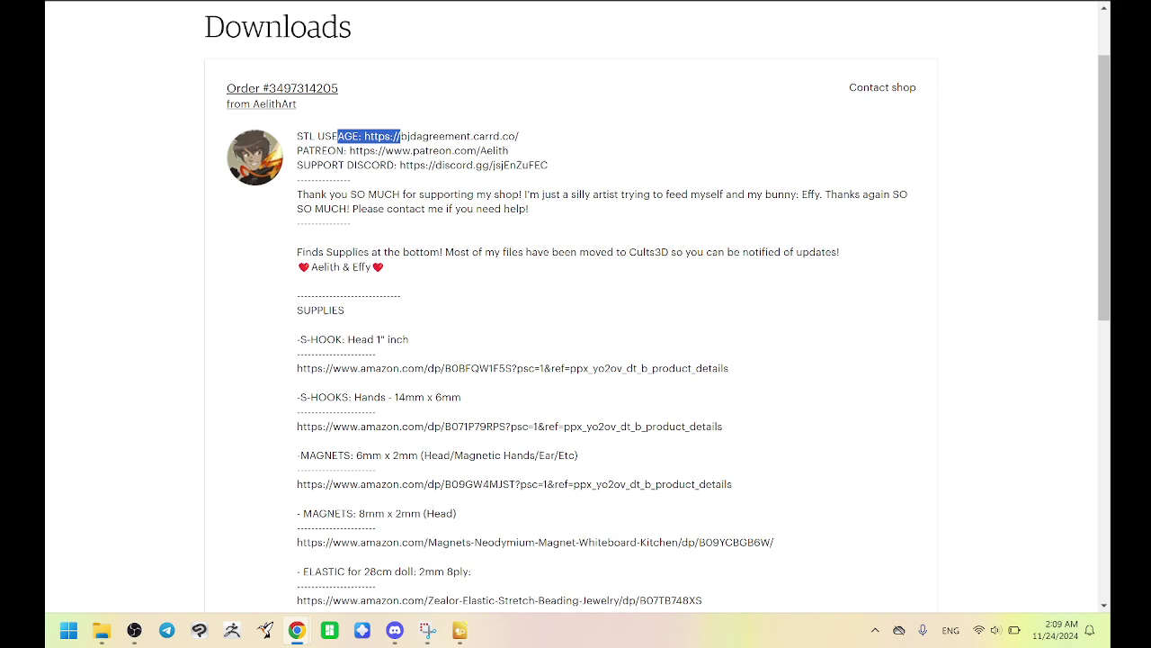
{"action": "double_click", "coordinate": [432, 150]}
{"action": "left_click_drag", "start_coordinate": [544, 158], "coordinate": [276, 173]}
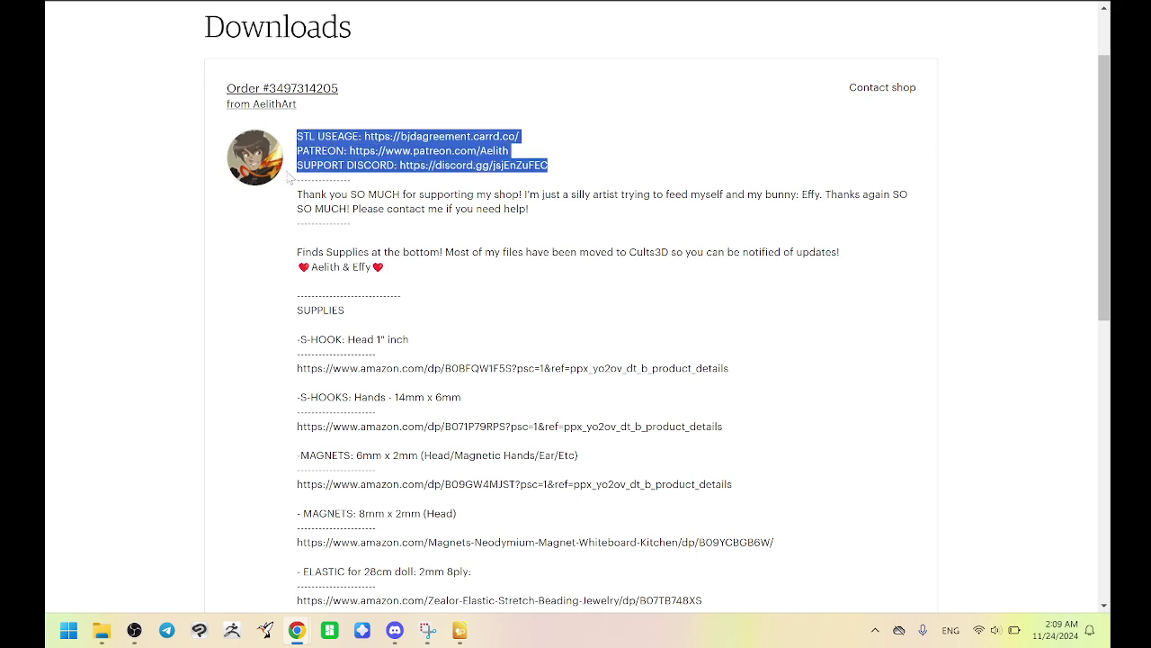
{"action": "left_click", "coordinate": [470, 321]}
{"action": "scroll", "coordinate": [471, 321], "scroll_direction": "down", "scroll_amount": 1}
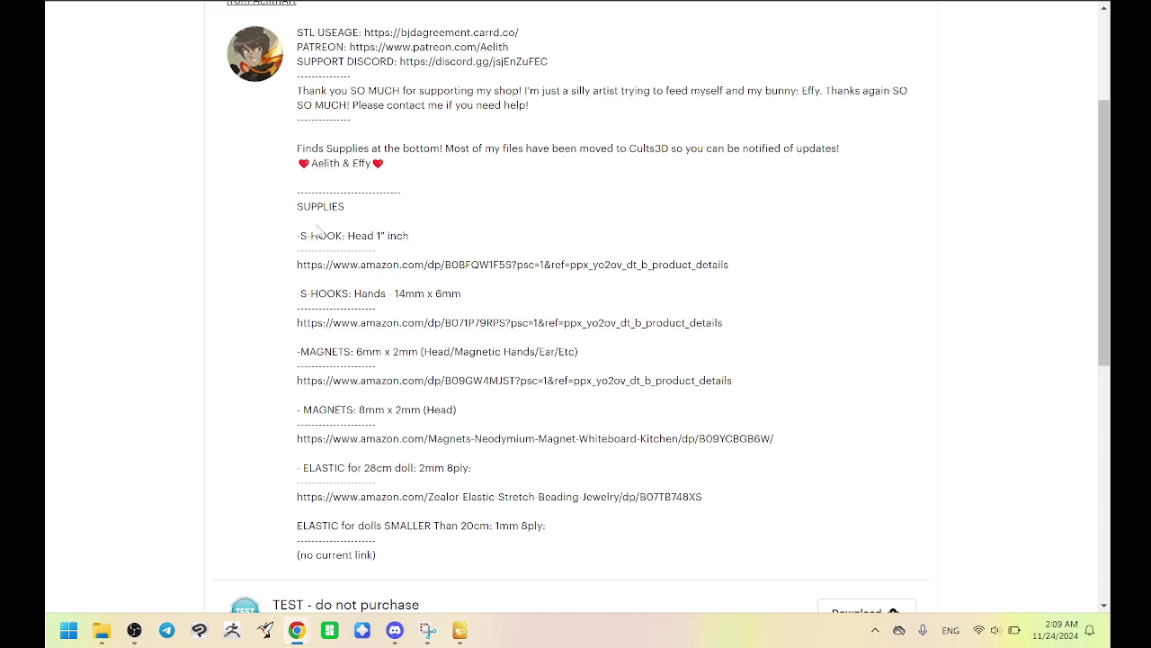
{"action": "left_click_drag", "start_coordinate": [220, 27], "coordinate": [454, 583]}
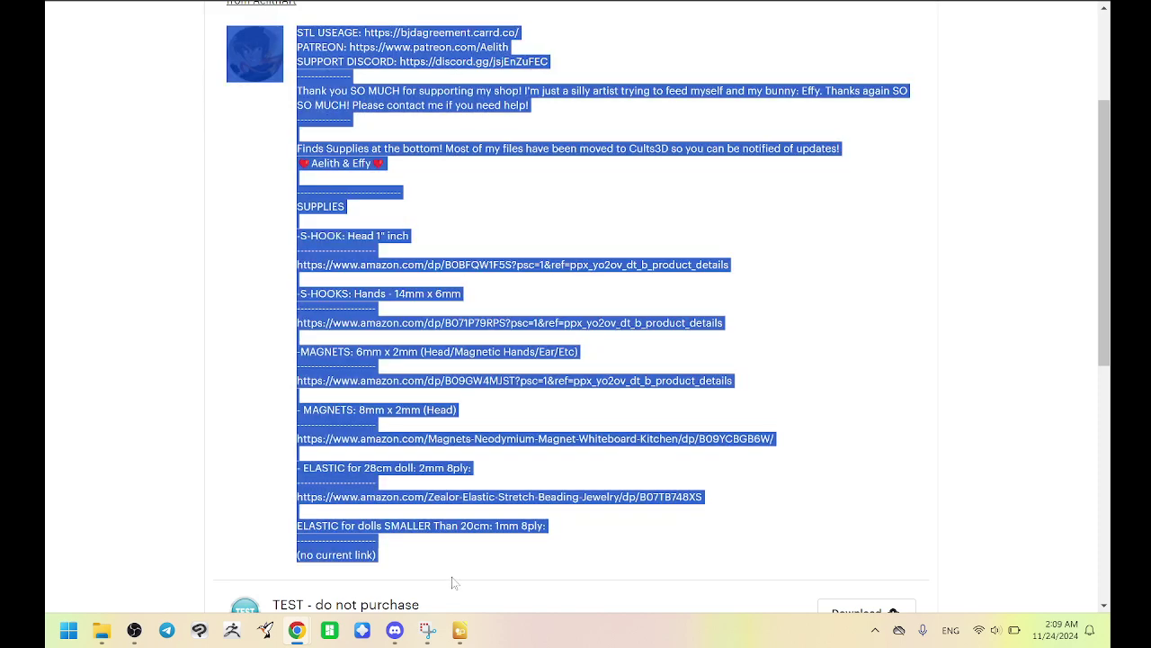
{"action": "left_click", "coordinate": [346, 372]}
- Download the "TEST - do not purchase" PDF and save it to the desktop as test-download (1)
{"action": "scroll", "coordinate": [347, 372], "scroll_direction": "down", "scroll_amount": 2}
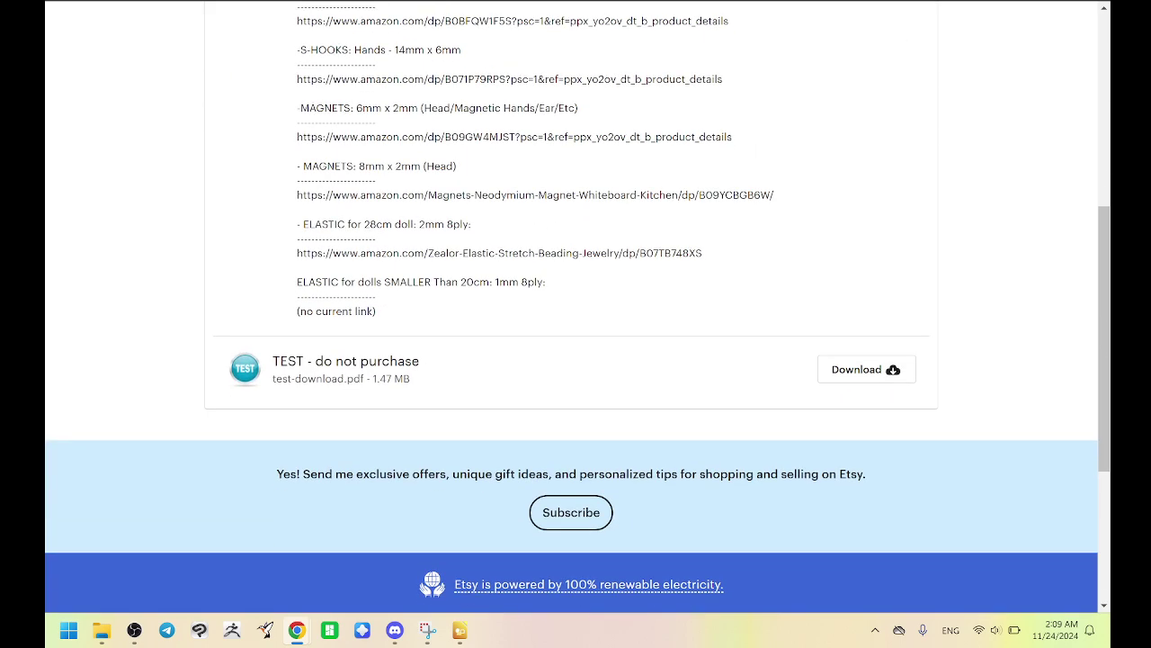
{"action": "left_click", "coordinate": [841, 370]}
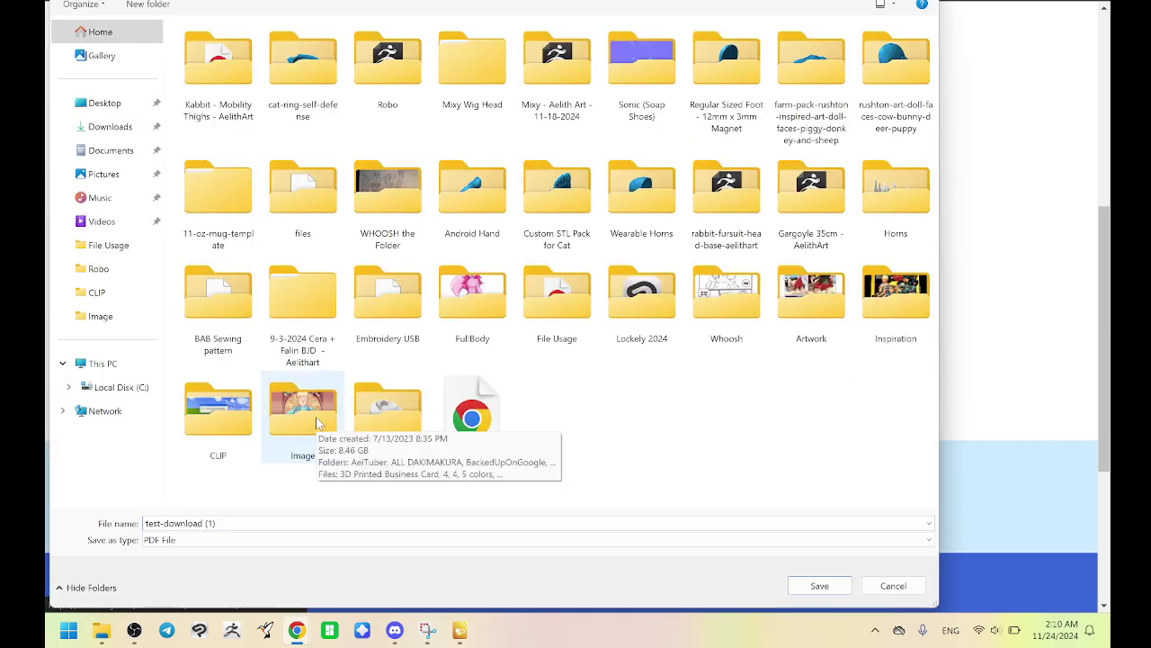
{"action": "key", "text": "Return"}
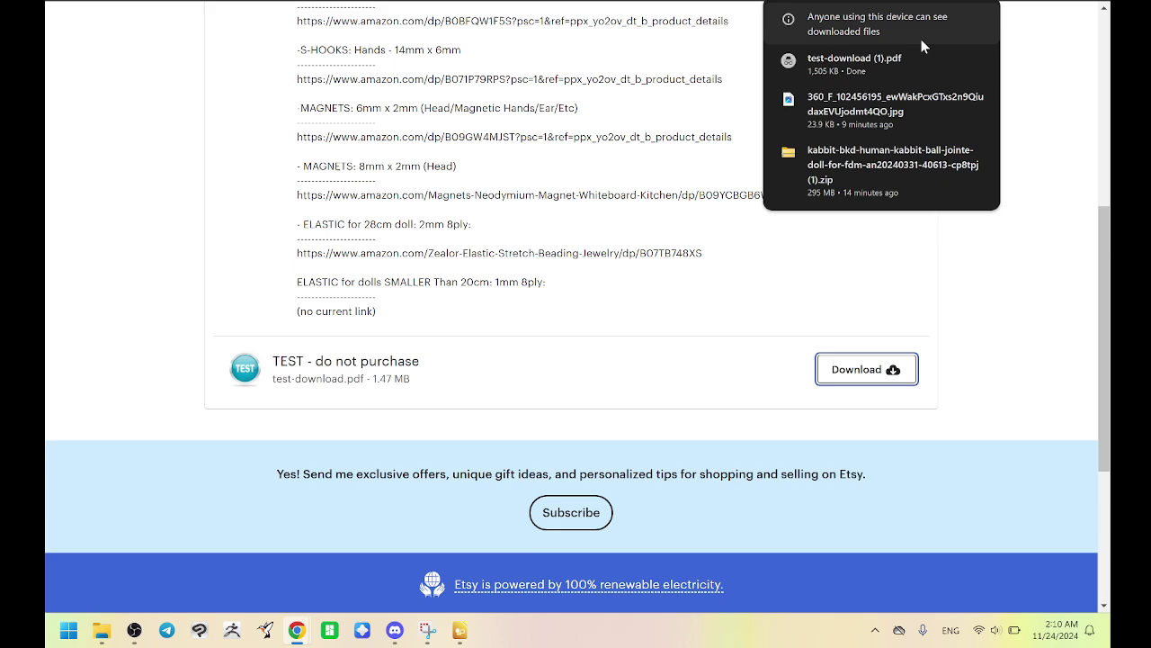
{"action": "left_click", "coordinate": [897, 30]}
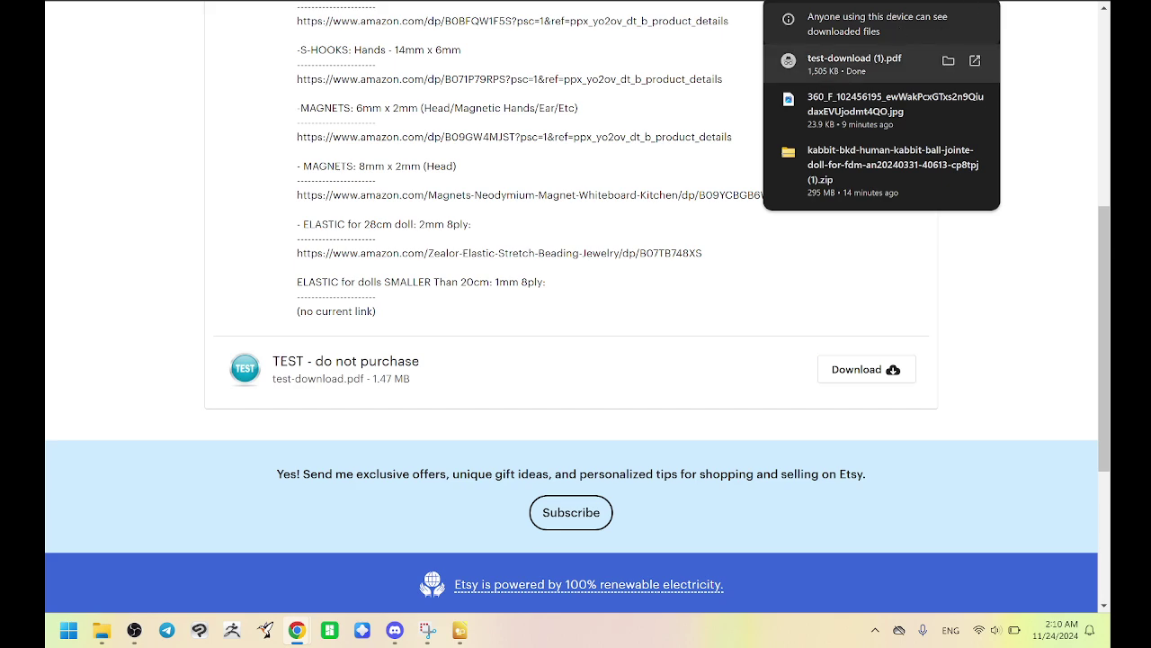
- Switch to File Explorer, find test-download (1) in the Desktop folder and open it in Chrome
{"action": "mouse_move", "coordinate": [102, 630]}
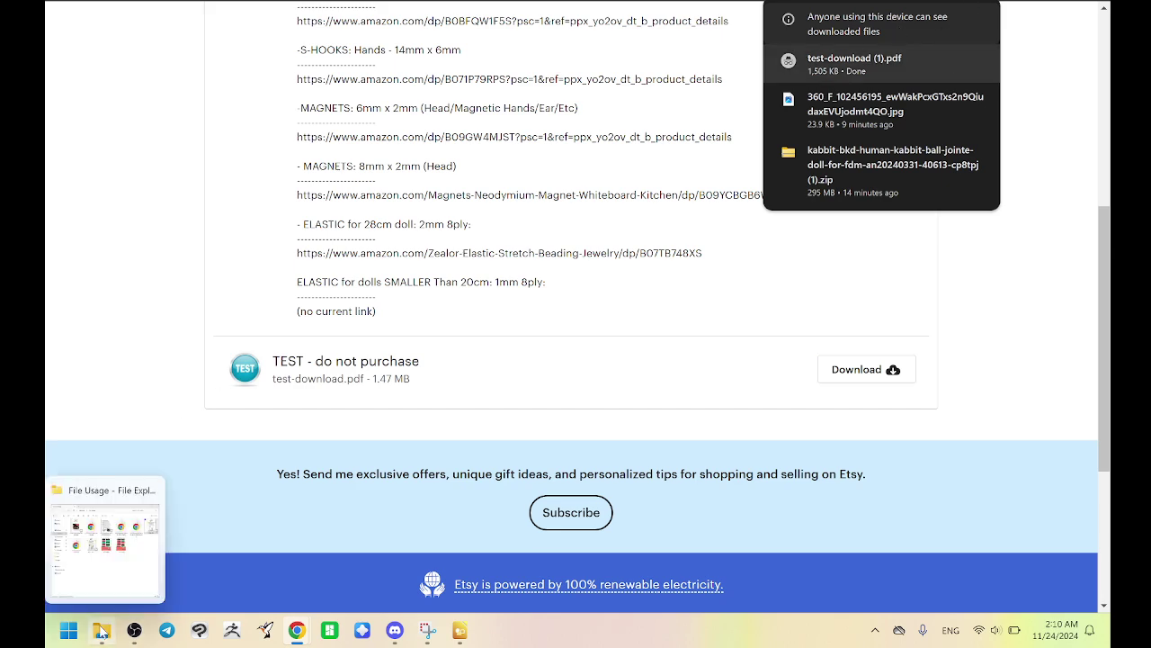
{"action": "left_click", "coordinate": [115, 559]}
{"action": "left_click", "coordinate": [108, 130]}
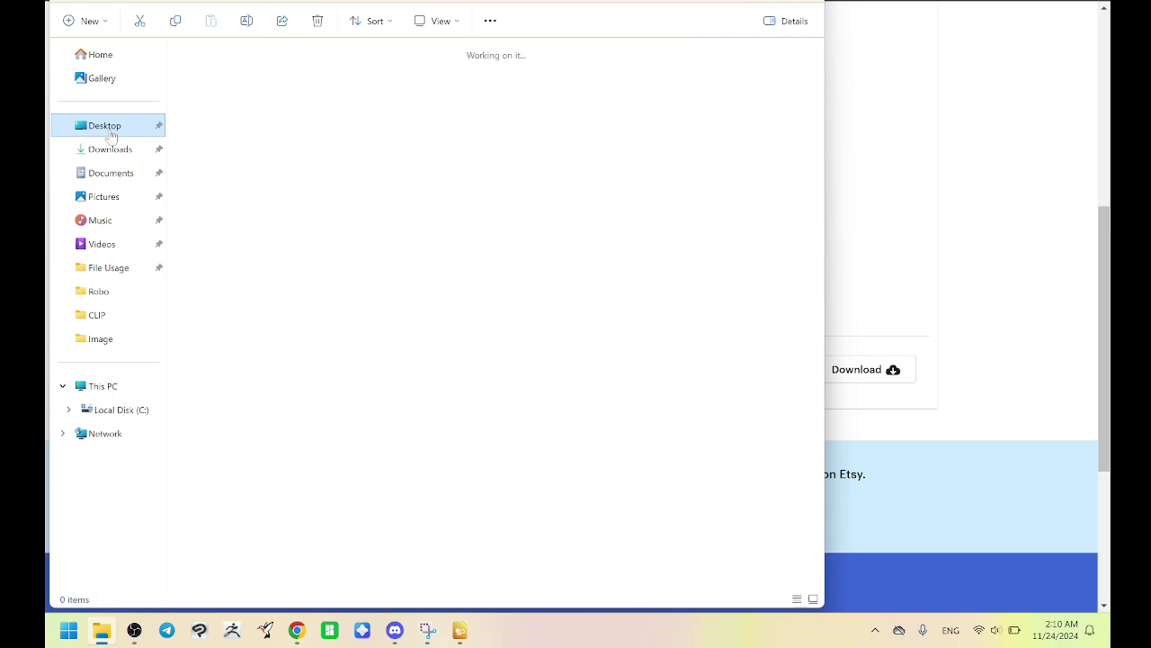
{"action": "scroll", "coordinate": [450, 332], "scroll_direction": "down", "scroll_amount": 5}
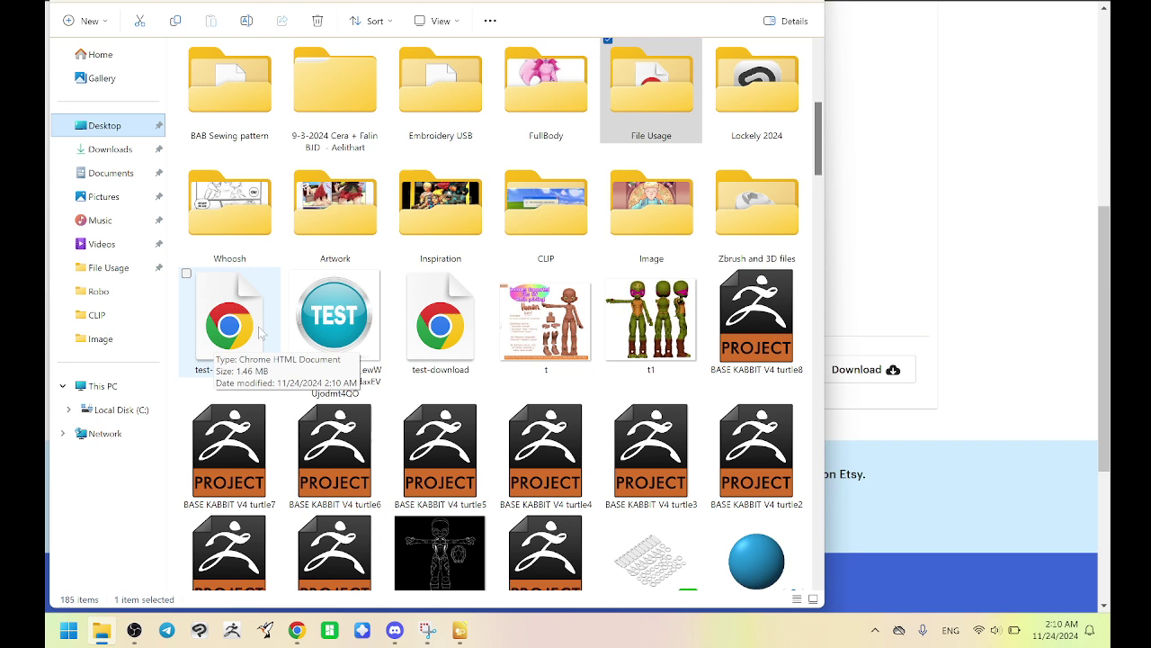
{"action": "left_click", "coordinate": [223, 342]}
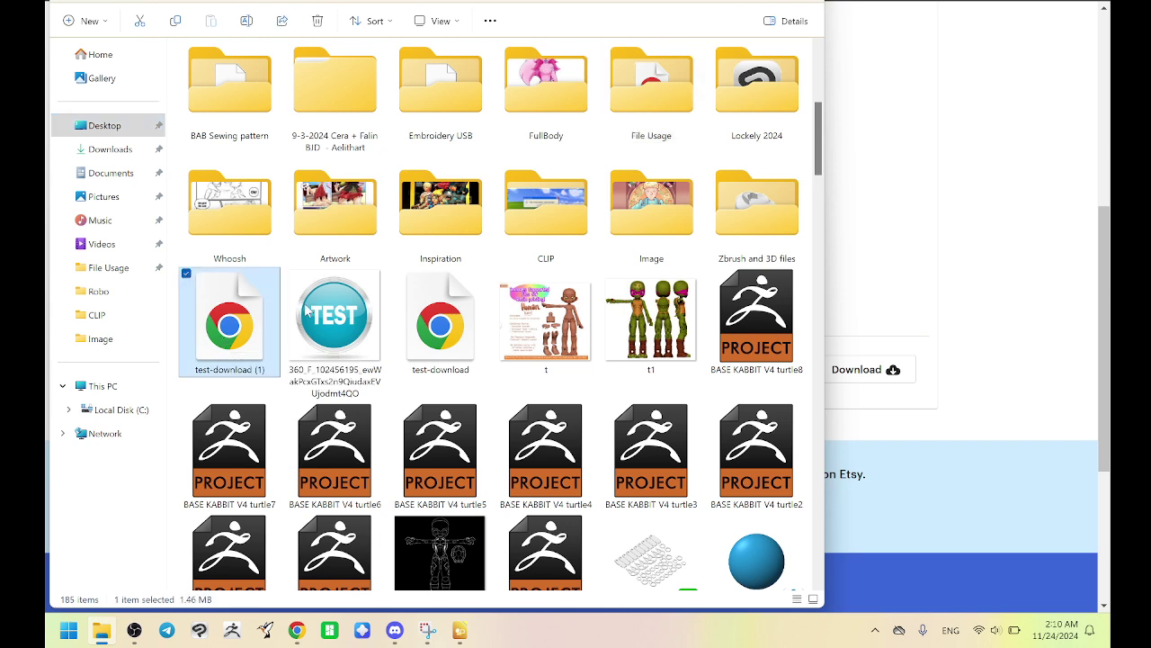
{"action": "right_click", "coordinate": [223, 342]}
{"action": "left_click", "coordinate": [195, 314]}
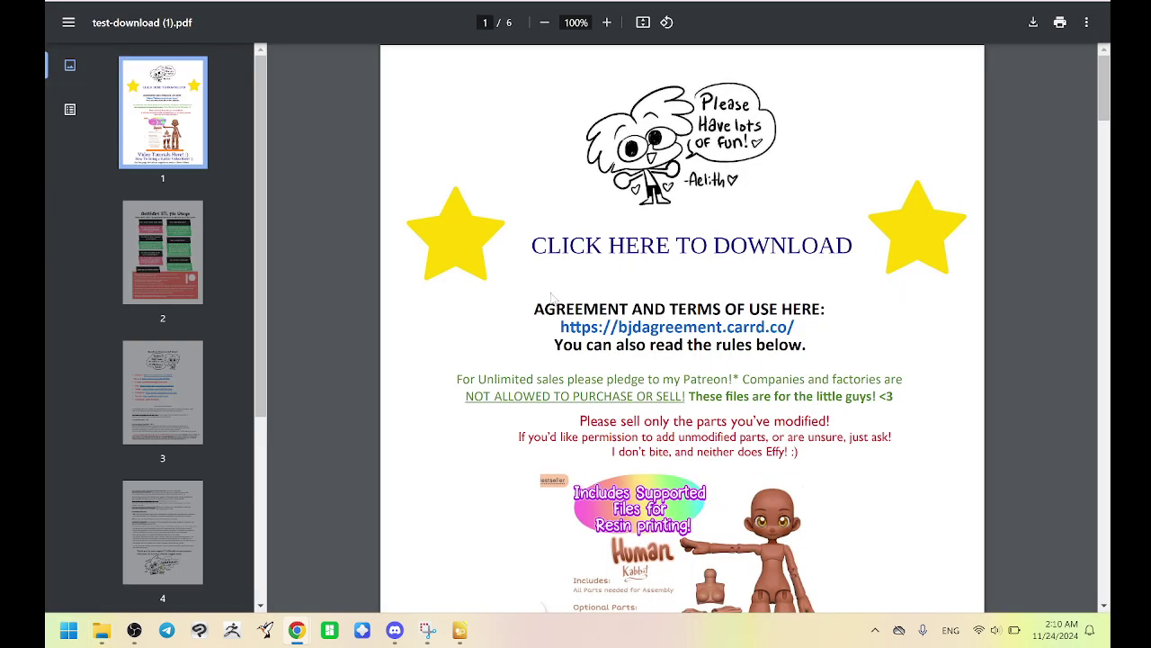
- Examine the PDF's first page for the agreement link, the sales rules and the video tutorial and stringing links
{"action": "scroll", "coordinate": [551, 297], "scroll_direction": "down", "scroll_amount": 1}
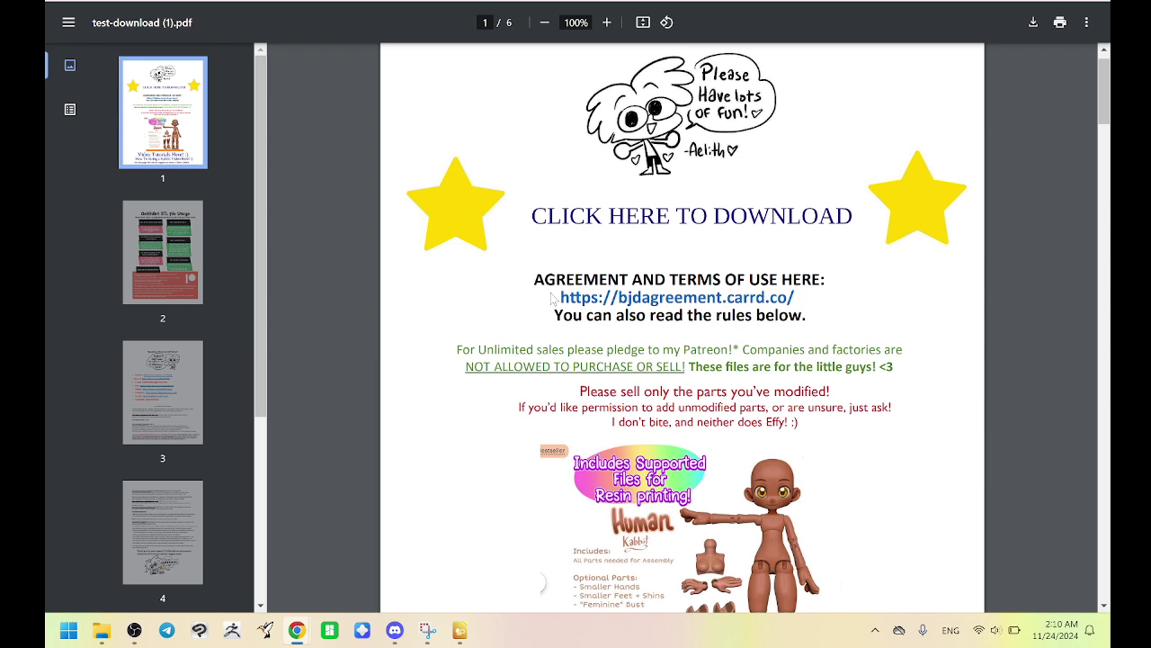
{"action": "scroll", "coordinate": [551, 297], "scroll_direction": "down", "scroll_amount": 1}
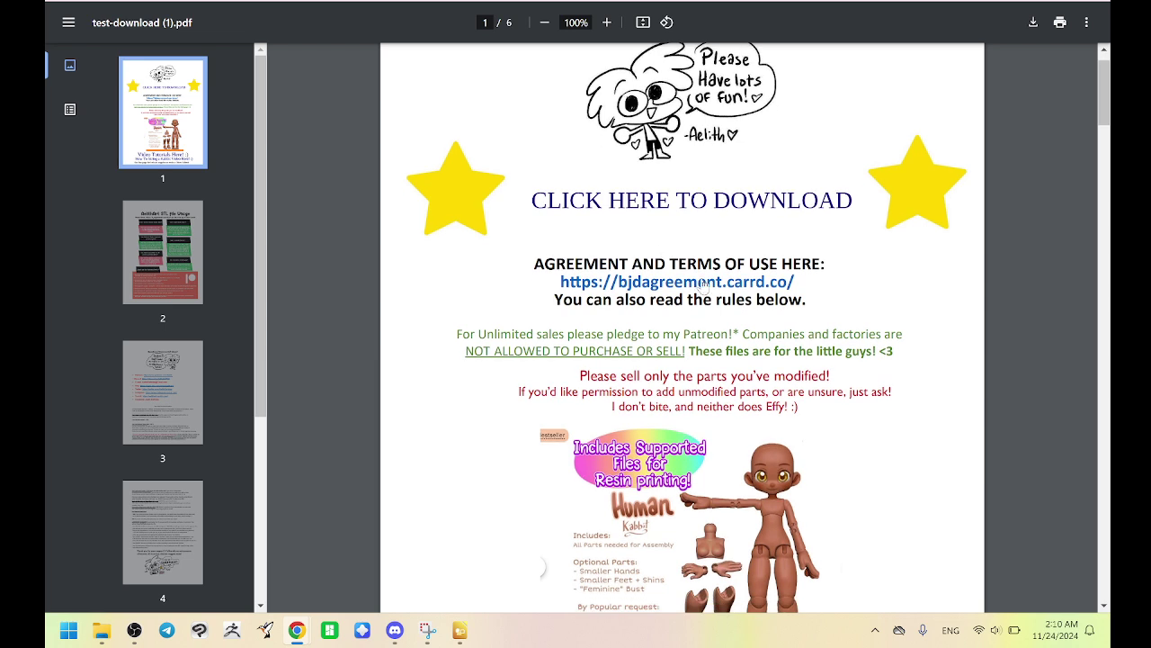
{"action": "left_click_drag", "start_coordinate": [803, 263], "coordinate": [758, 288]}
{"action": "left_click", "coordinate": [930, 289]}
{"action": "scroll", "coordinate": [931, 290], "scroll_direction": "down", "scroll_amount": 1}
{"action": "left_click_drag", "start_coordinate": [495, 314], "coordinate": [590, 332]}
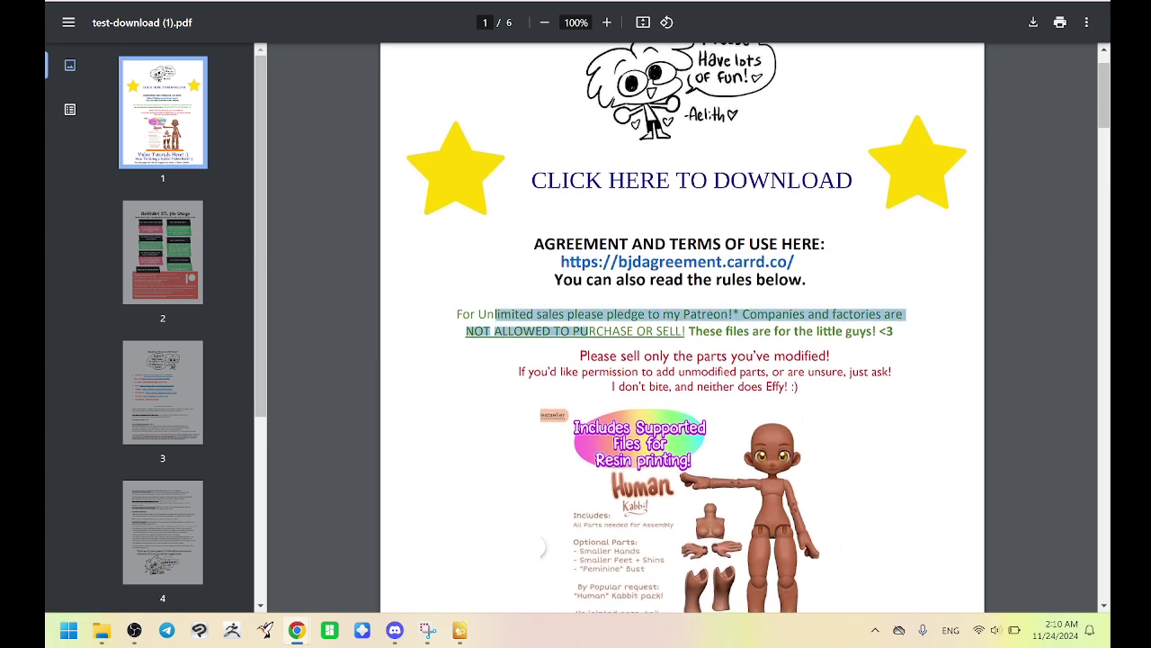
{"action": "left_click", "coordinate": [597, 332]}
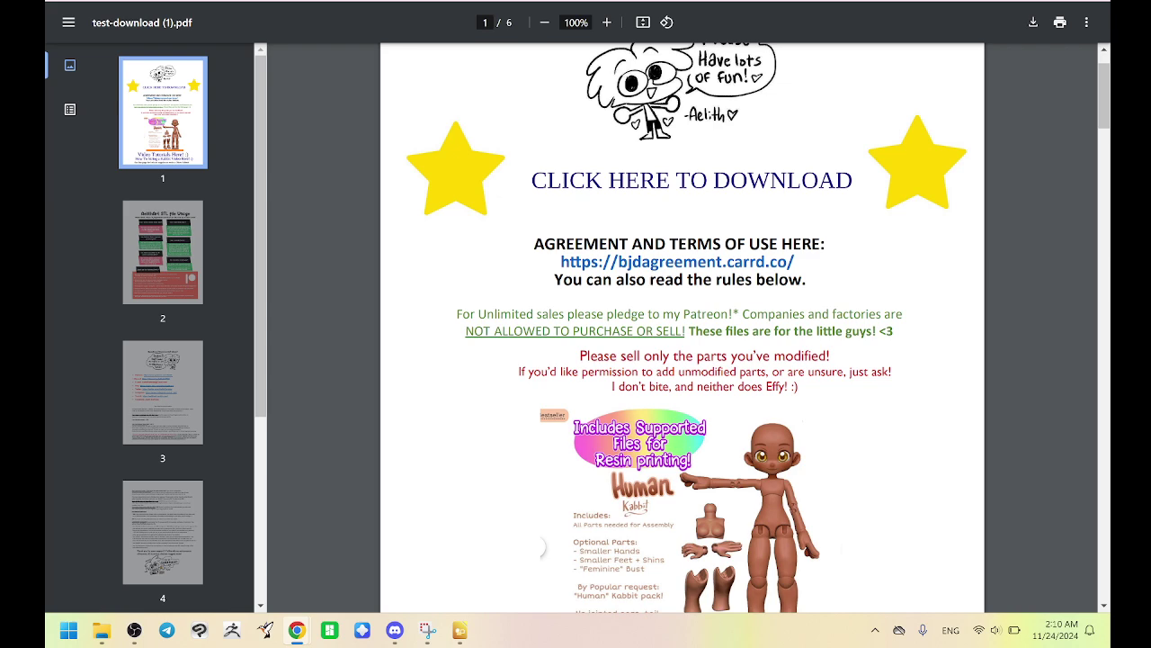
{"action": "scroll", "coordinate": [682, 328], "scroll_direction": "down", "scroll_amount": 3}
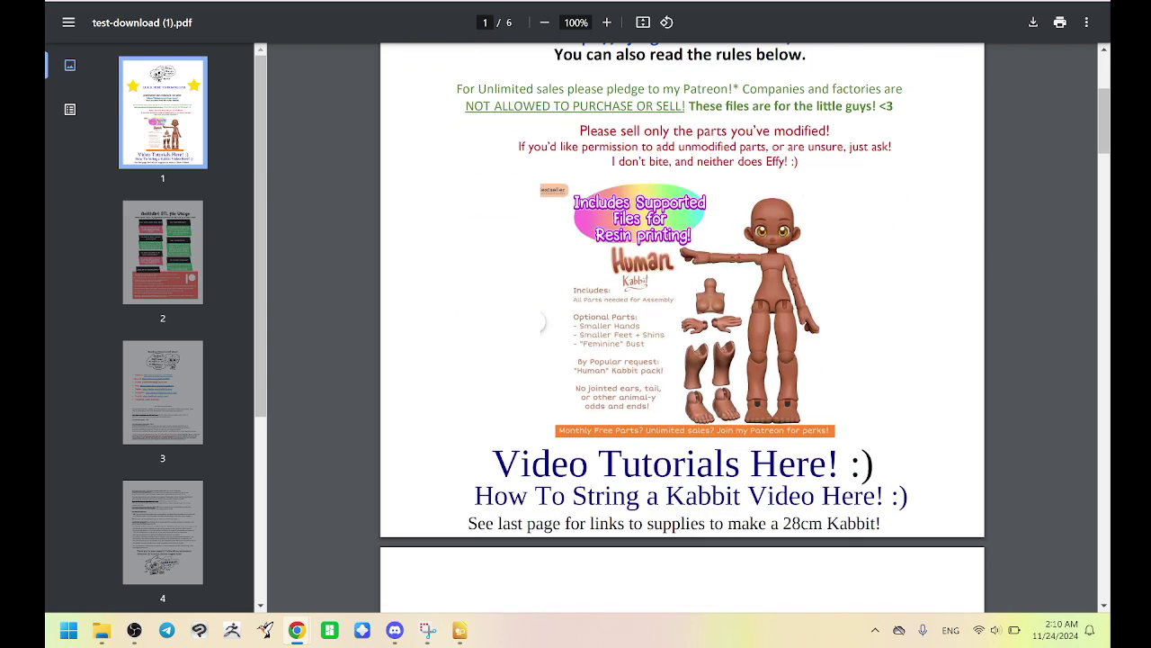
{"action": "double_click", "coordinate": [540, 463]}
{"action": "left_click_drag", "start_coordinate": [540, 463], "coordinate": [870, 464]}
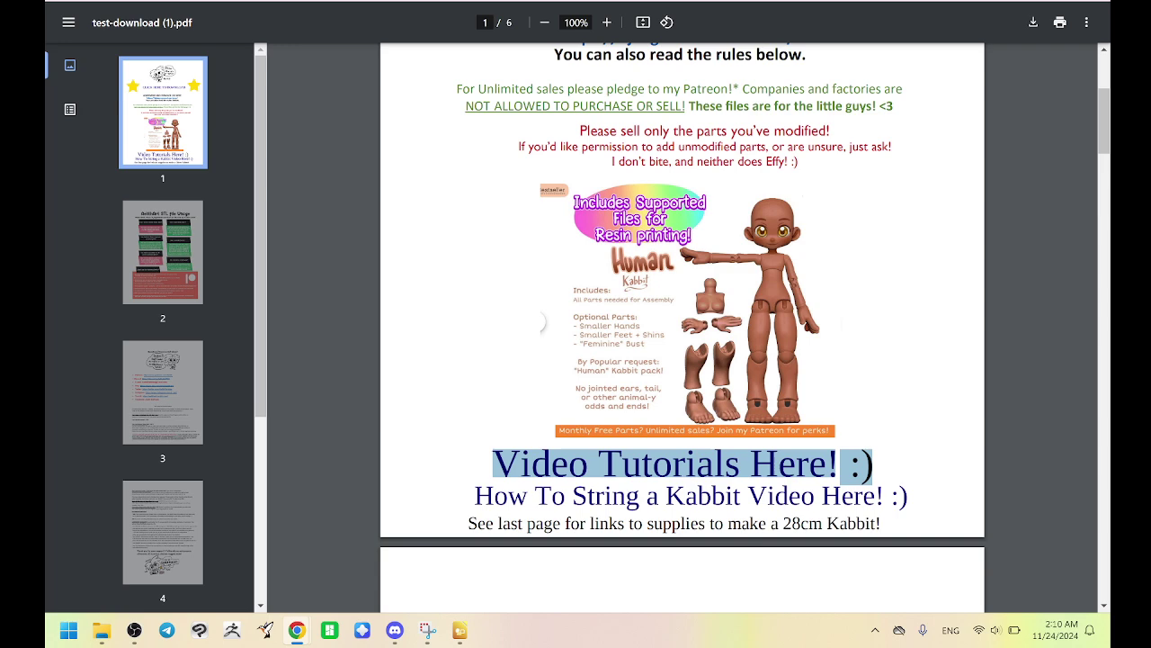
{"action": "left_click", "coordinate": [630, 463]}
{"action": "double_click", "coordinate": [606, 495]}
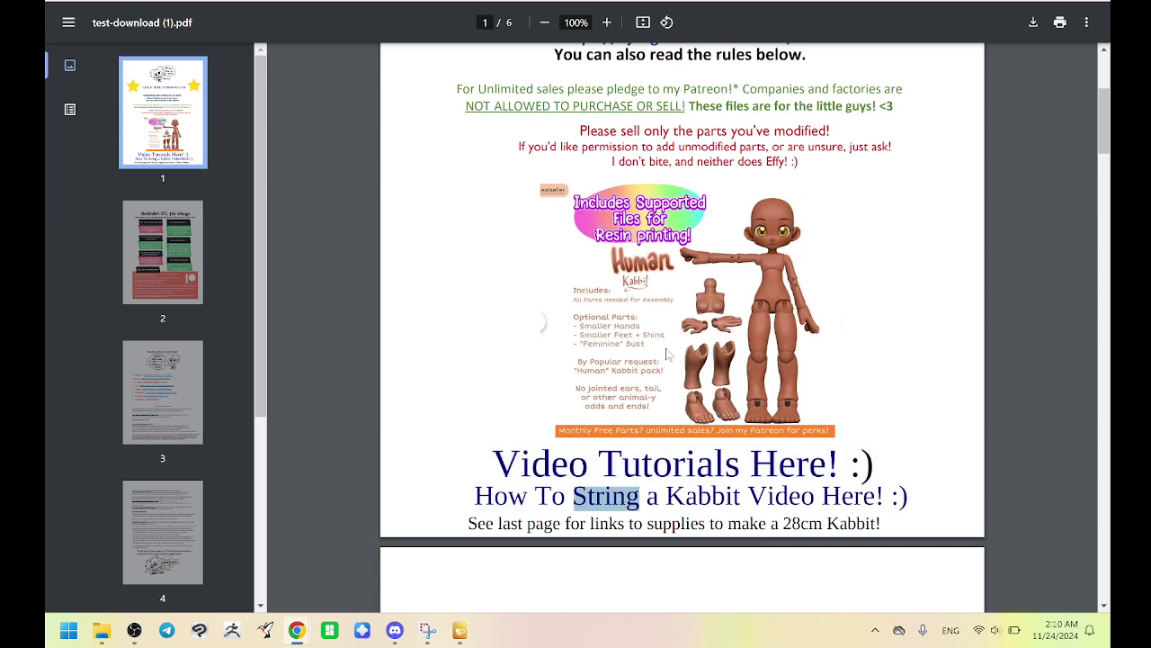
- Follow the "CLICK HERE TO DOWNLOAD" link on the PDF's first page to the design's Cults page
{"action": "scroll", "coordinate": [662, 399], "scroll_direction": "up", "scroll_amount": 1}
{"action": "scroll", "coordinate": [663, 398], "scroll_direction": "up", "scroll_amount": 3}
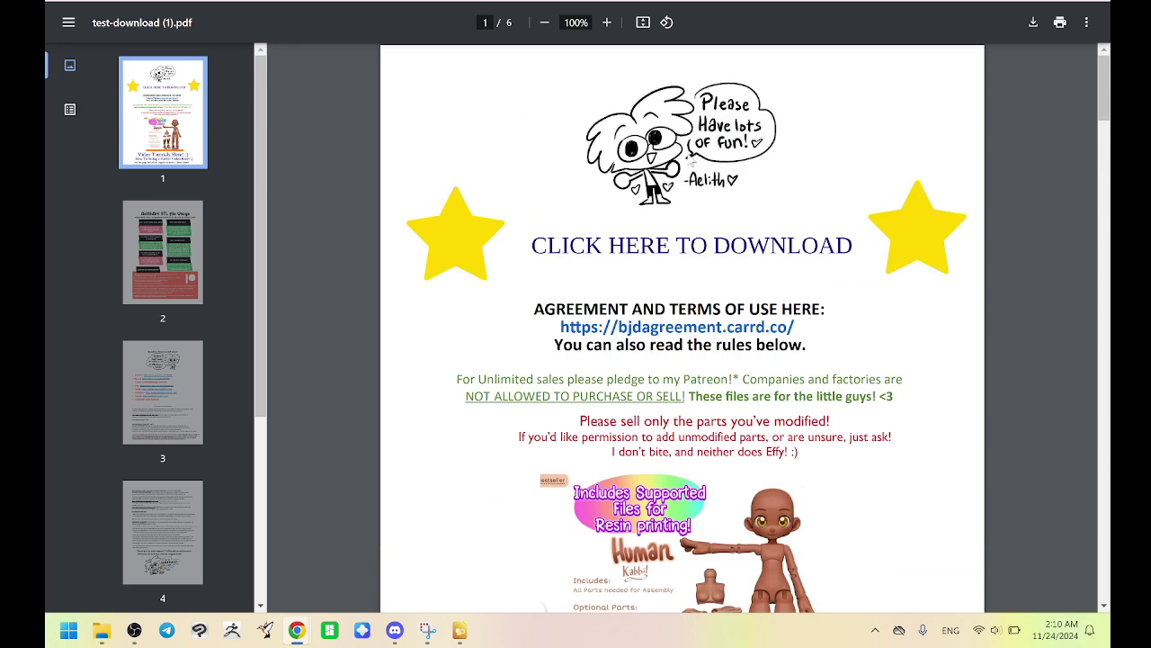
{"action": "left_click", "coordinate": [665, 241]}
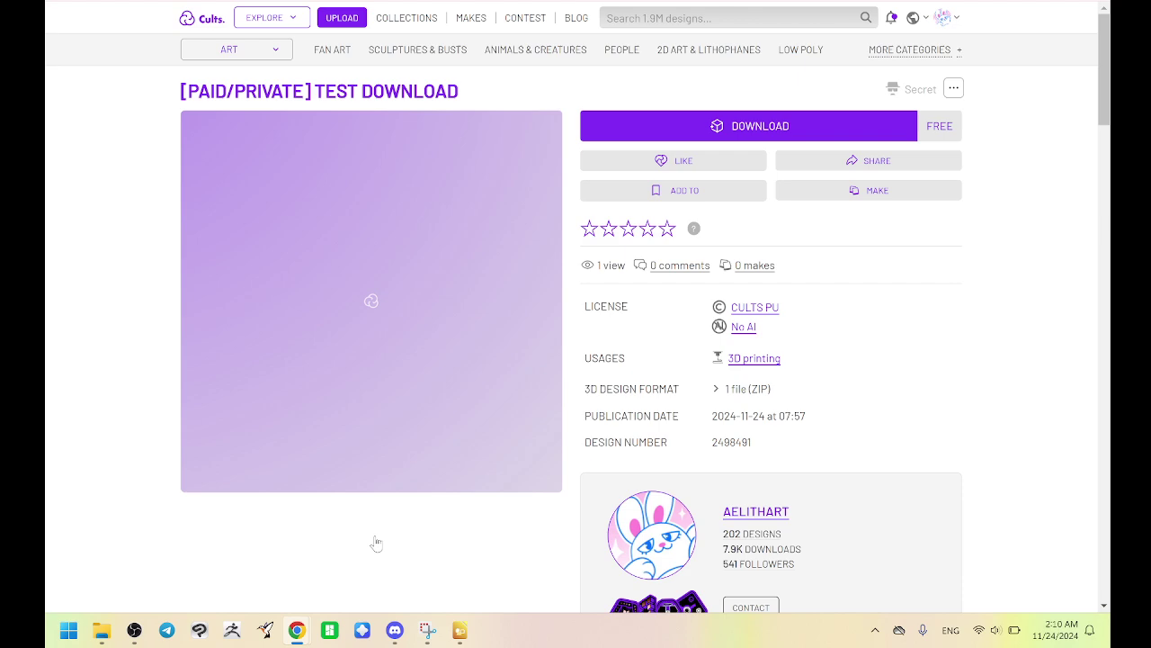
- Reopen test-download (1) from the desktop folder and look through its file usage rules, contact links and supply list to the last page
{"action": "left_click", "coordinate": [102, 629]}
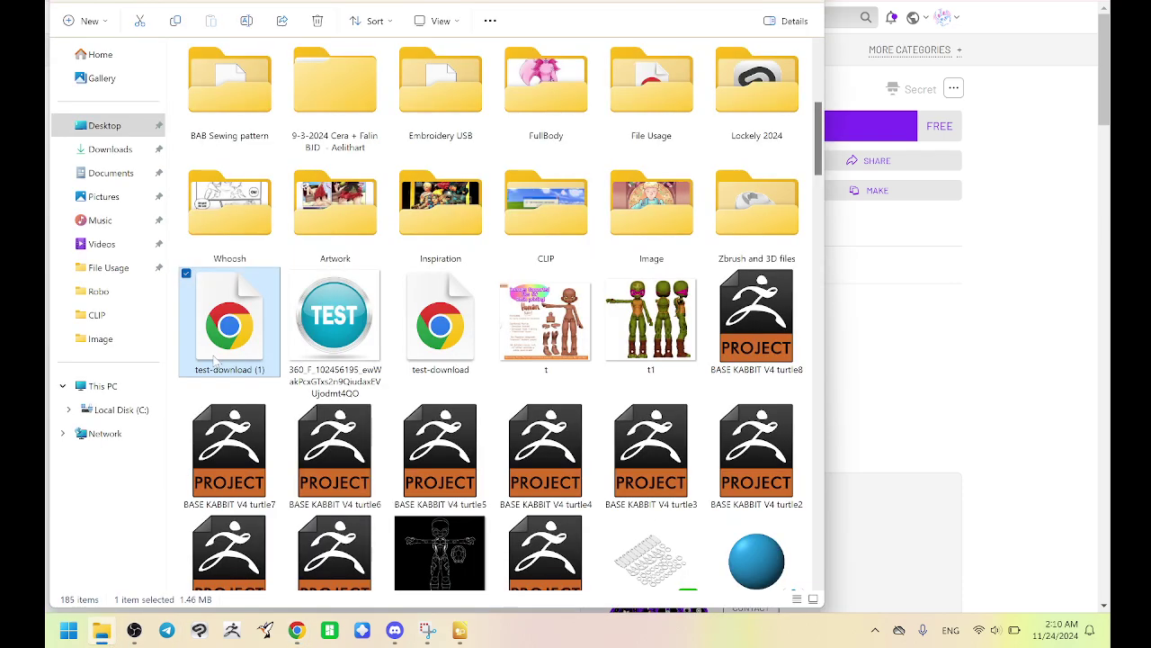
{"action": "double_click", "coordinate": [214, 358]}
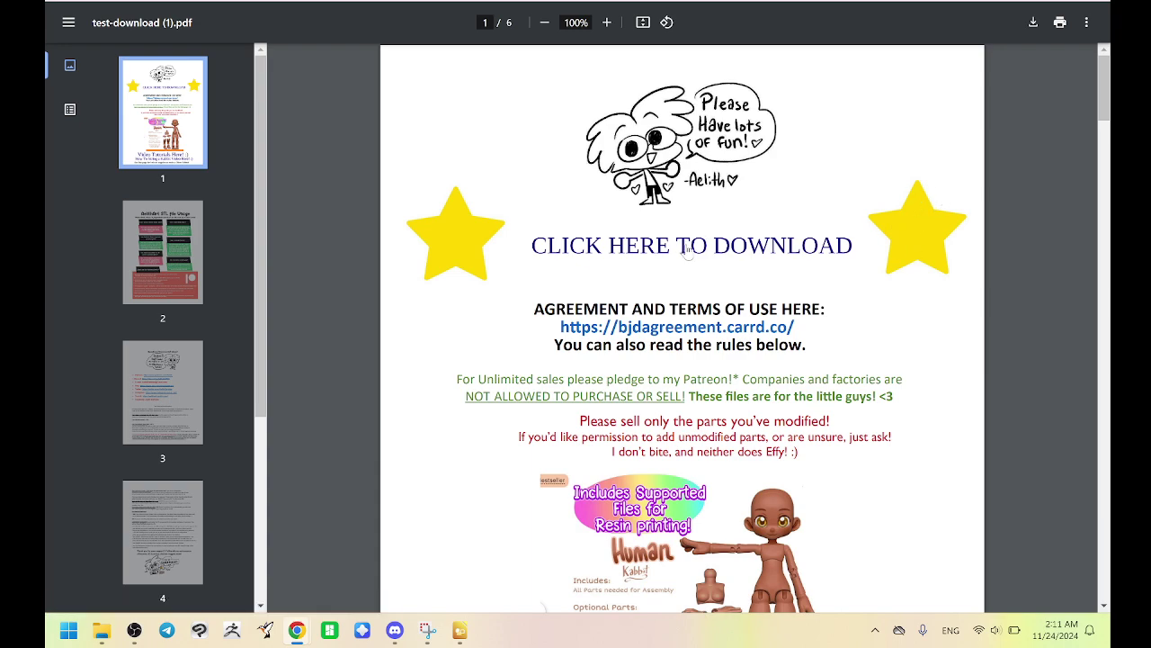
{"action": "scroll", "coordinate": [636, 286], "scroll_direction": "down", "scroll_amount": 10}
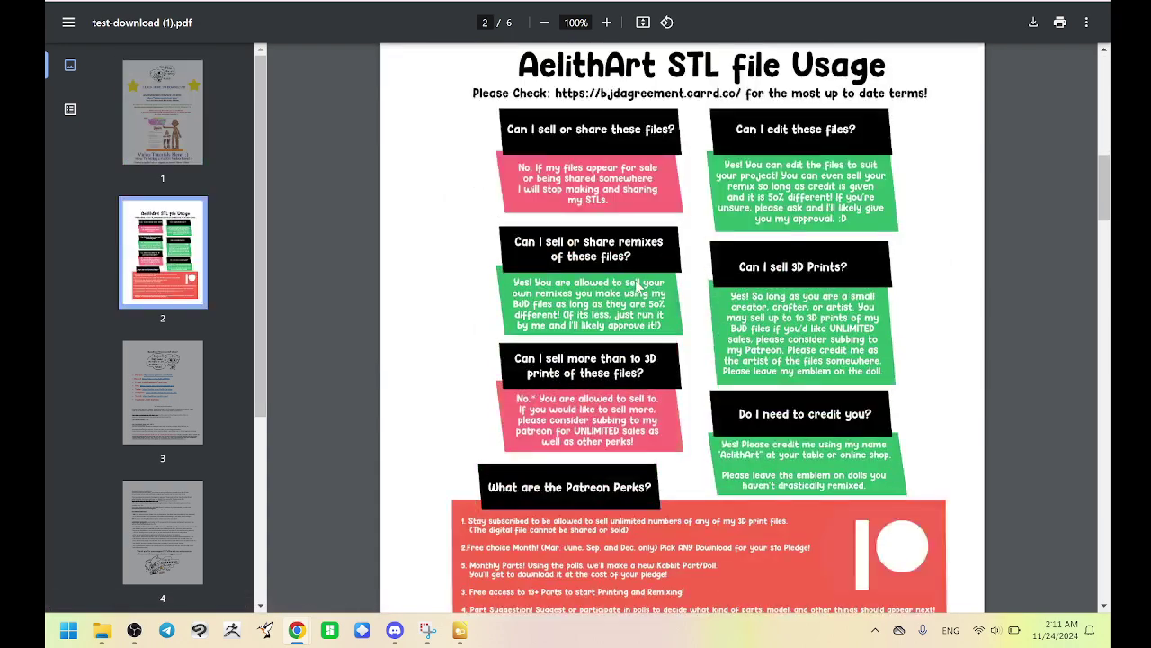
{"action": "scroll", "coordinate": [636, 286], "scroll_direction": "down", "scroll_amount": 10}
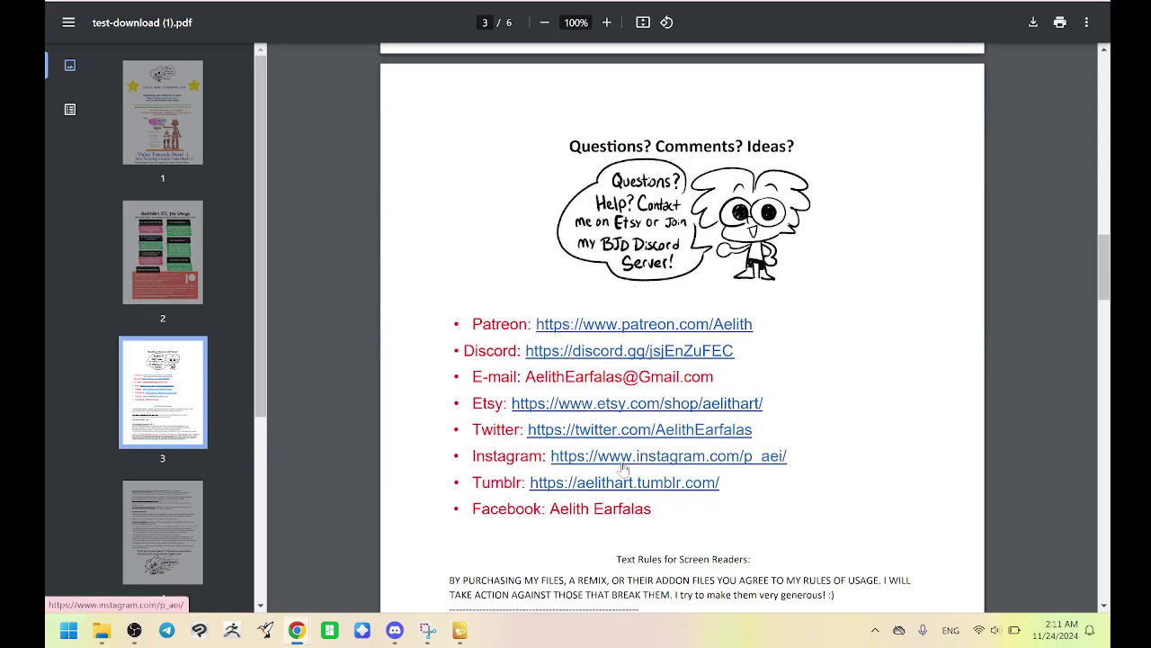
{"action": "scroll", "coordinate": [644, 537], "scroll_direction": "down", "scroll_amount": 2}
{"action": "scroll", "coordinate": [644, 537], "scroll_direction": "down", "scroll_amount": 5}
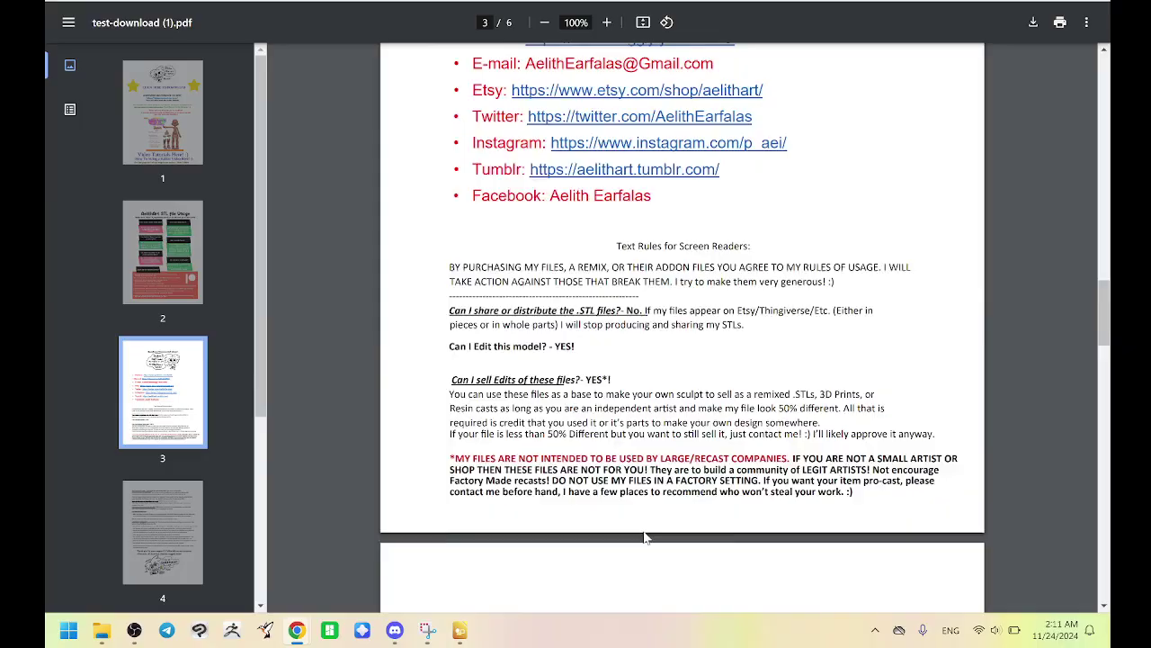
{"action": "scroll", "coordinate": [644, 344], "scroll_direction": "down", "scroll_amount": 14}
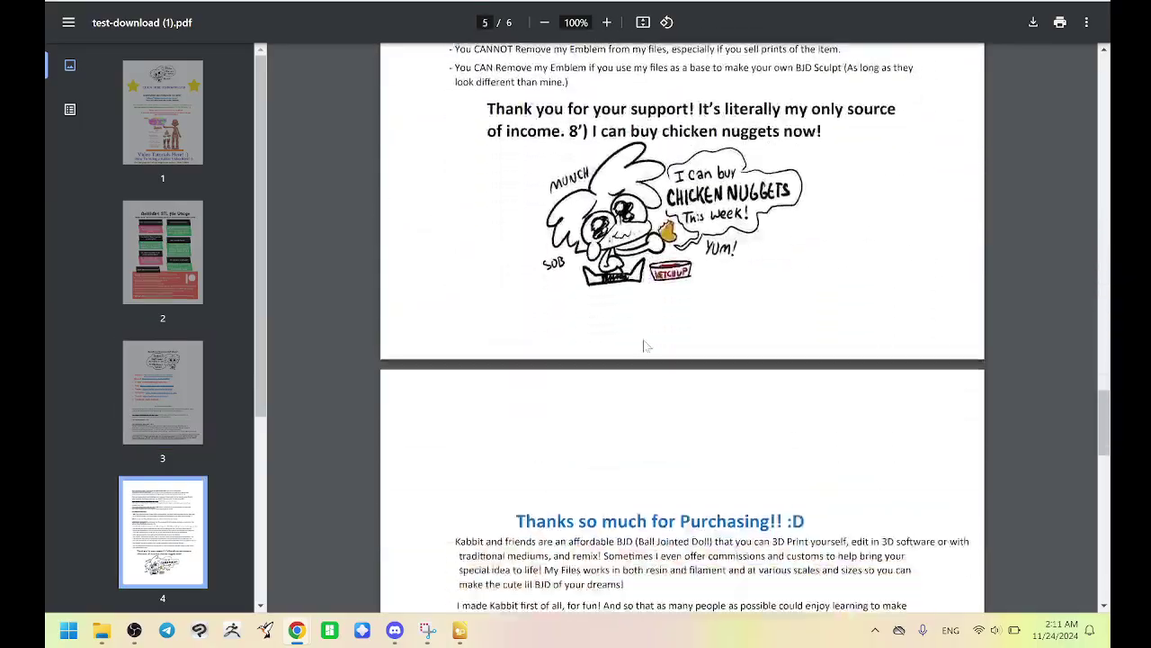
{"action": "scroll", "coordinate": [644, 345], "scroll_direction": "down", "scroll_amount": 8}
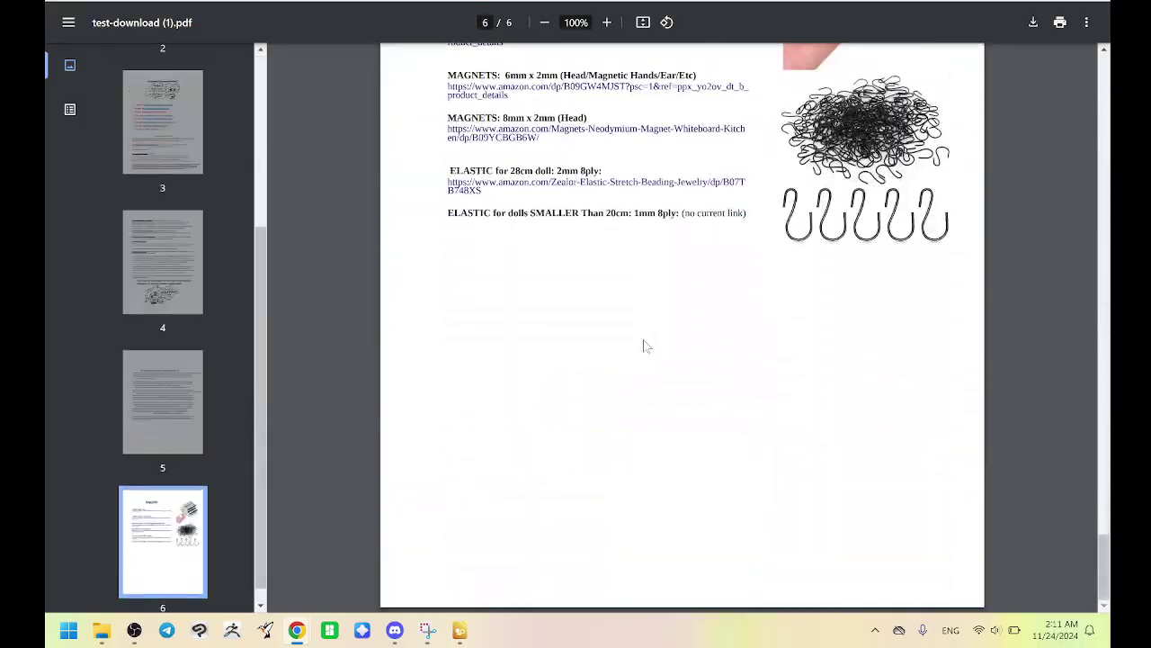
- Return to the PDF's first page and follow its "CLICK HERE TO DOWNLOAD" link to the design's Cults page
{"action": "scroll", "coordinate": [644, 344], "scroll_direction": "up", "scroll_amount": 18}
{"action": "scroll", "coordinate": [644, 345], "scroll_direction": "up", "scroll_amount": 20}
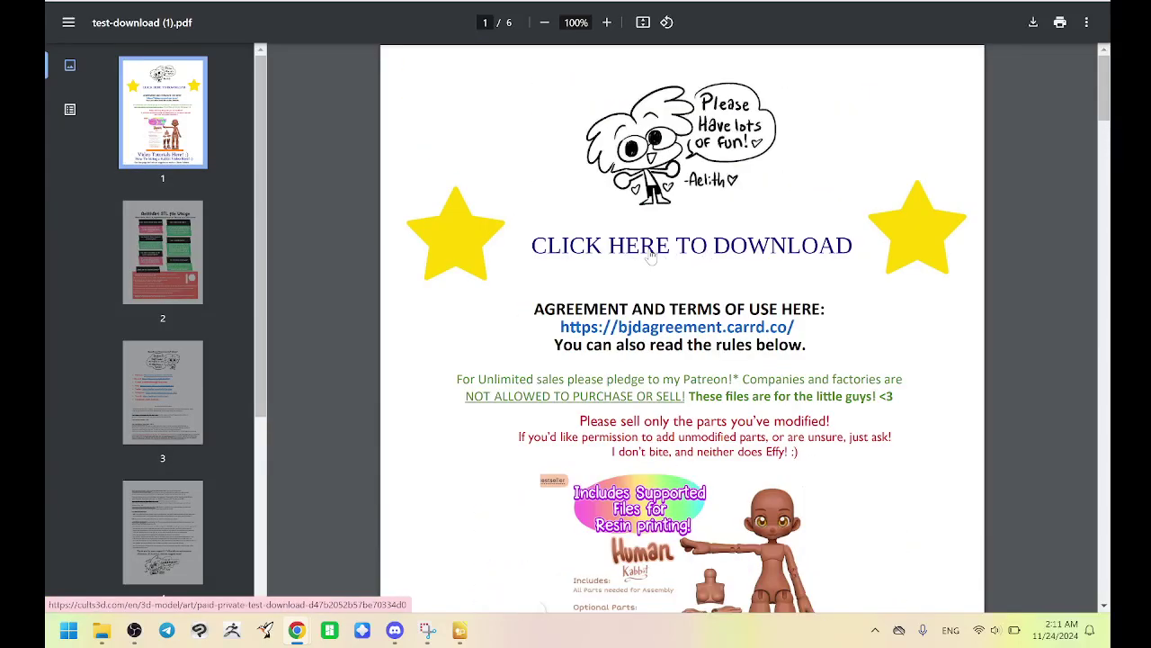
{"action": "left_click", "coordinate": [651, 256]}
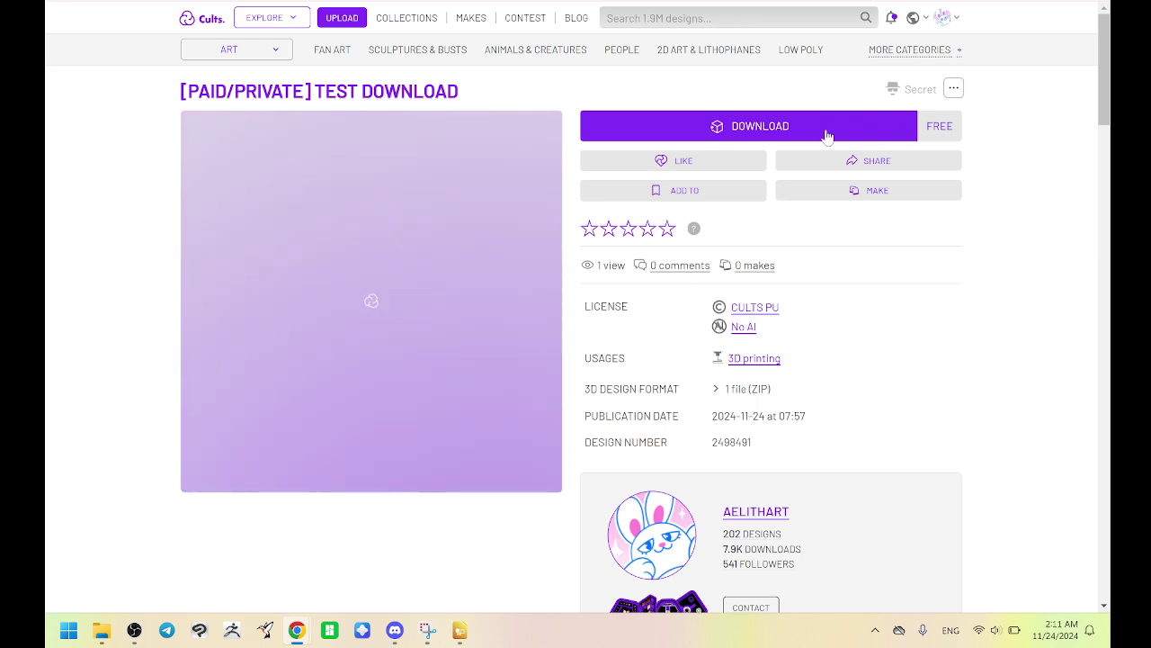
- Download the [PAID/PRIVATE] TEST DOWNLOAD design's ZIP from its options on Cults and show the browser's recent downloads
{"action": "mouse_move", "coordinate": [949, 23]}
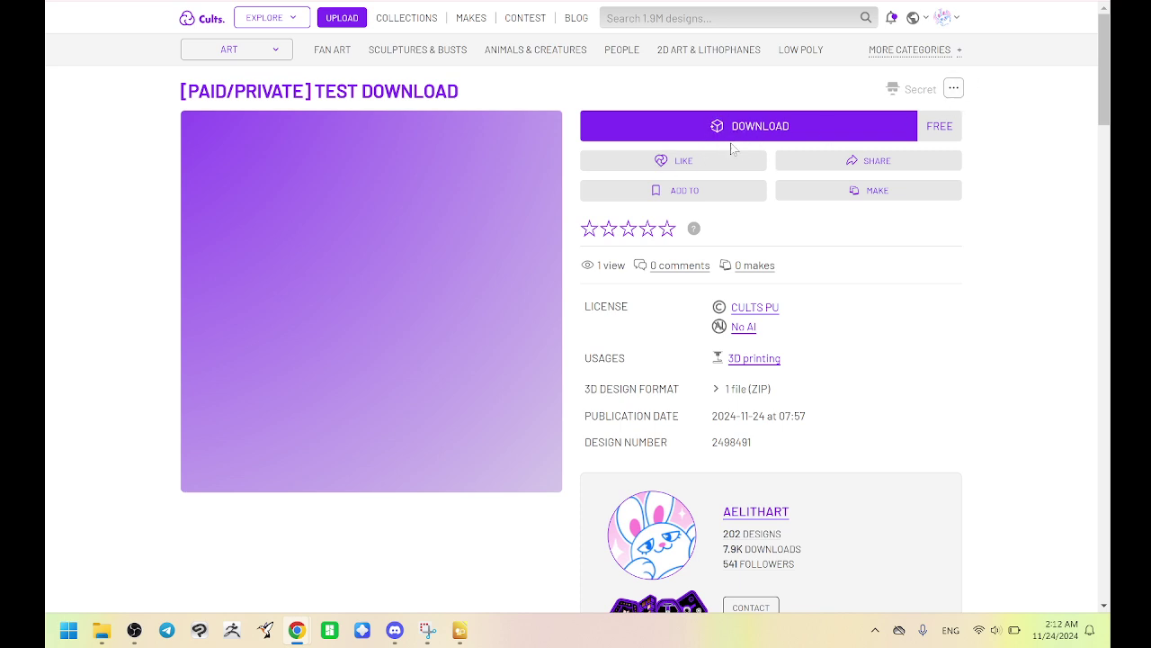
{"action": "left_click", "coordinate": [955, 88]}
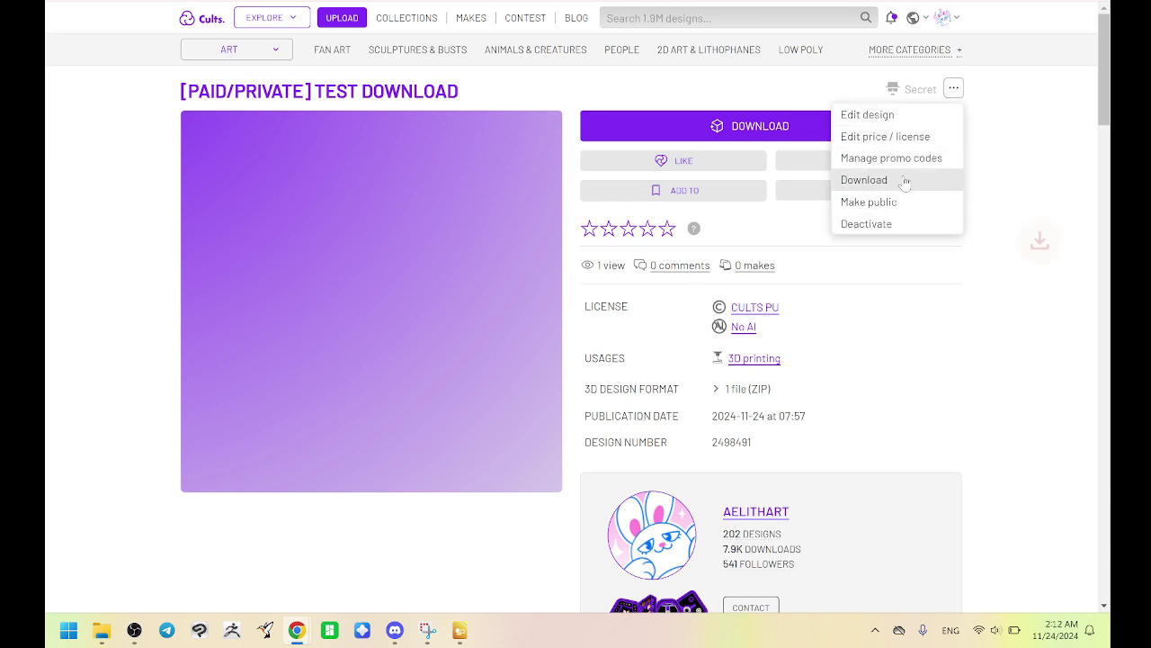
{"action": "left_click_drag", "start_coordinate": [932, 304], "coordinate": [711, 122]}
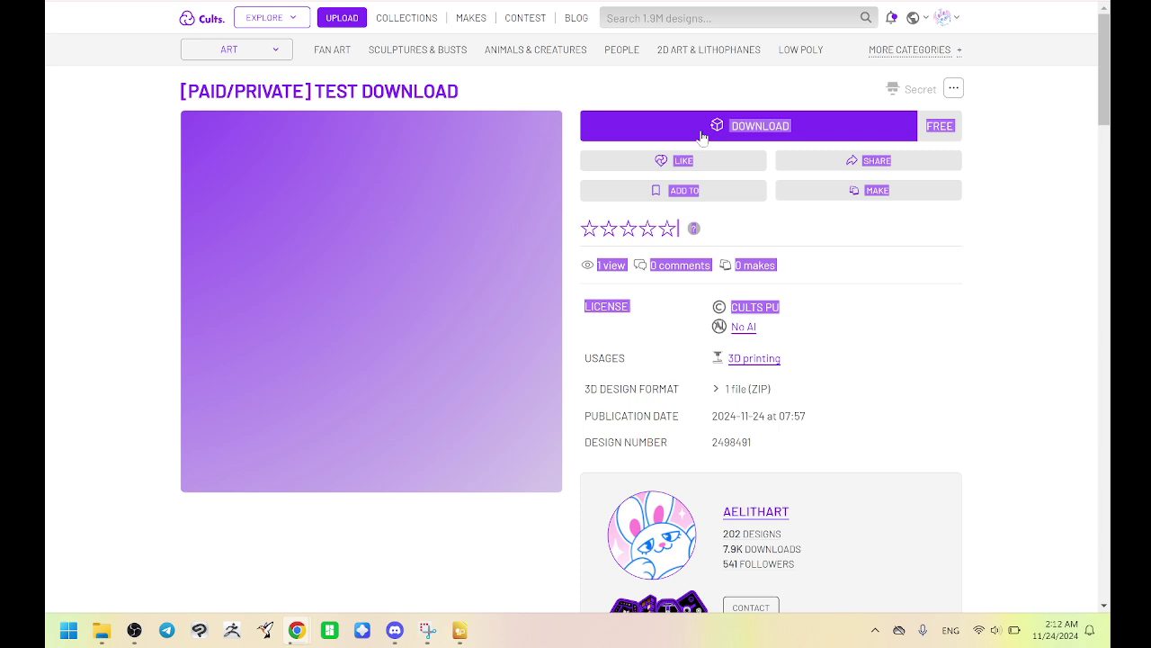
{"action": "left_click", "coordinate": [751, 92]}
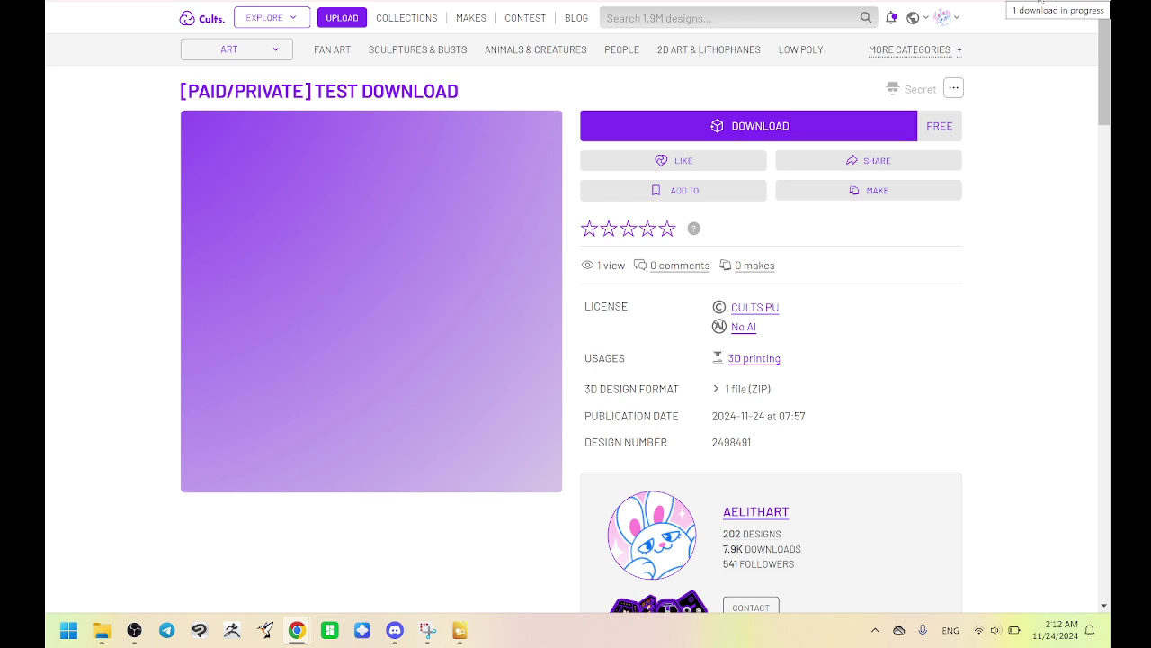
{"action": "left_click", "coordinate": [1040, 3]}
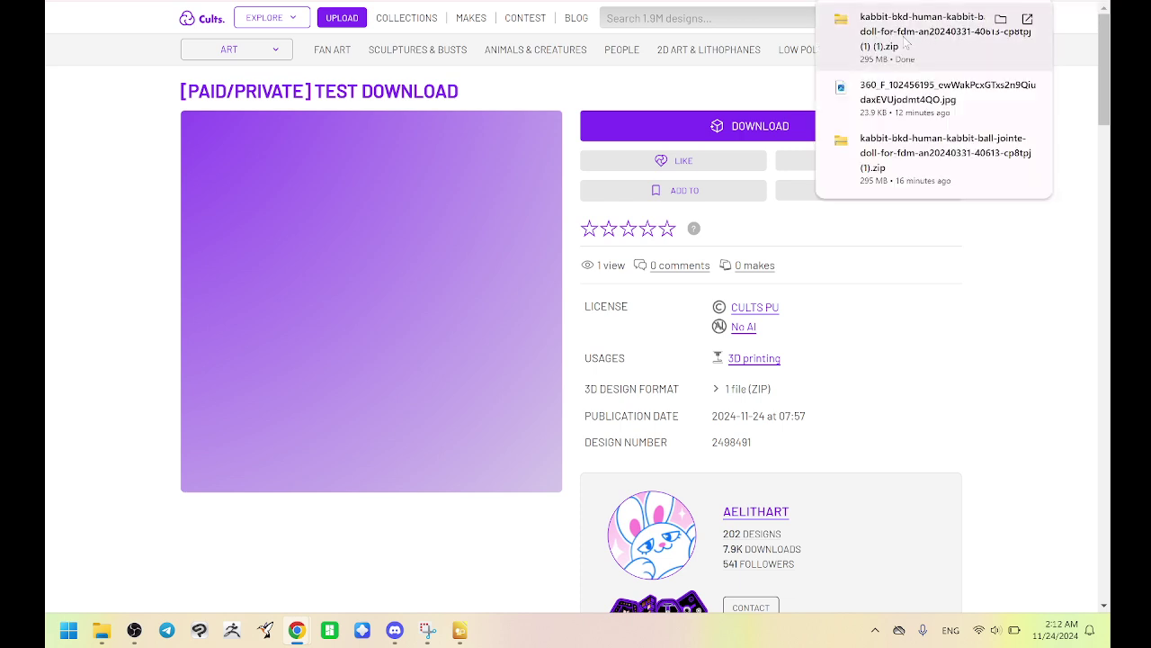
- Switch to File Explorer and open the Downloads folder
{"action": "mouse_move", "coordinate": [101, 630]}
{"action": "left_click", "coordinate": [108, 589]}
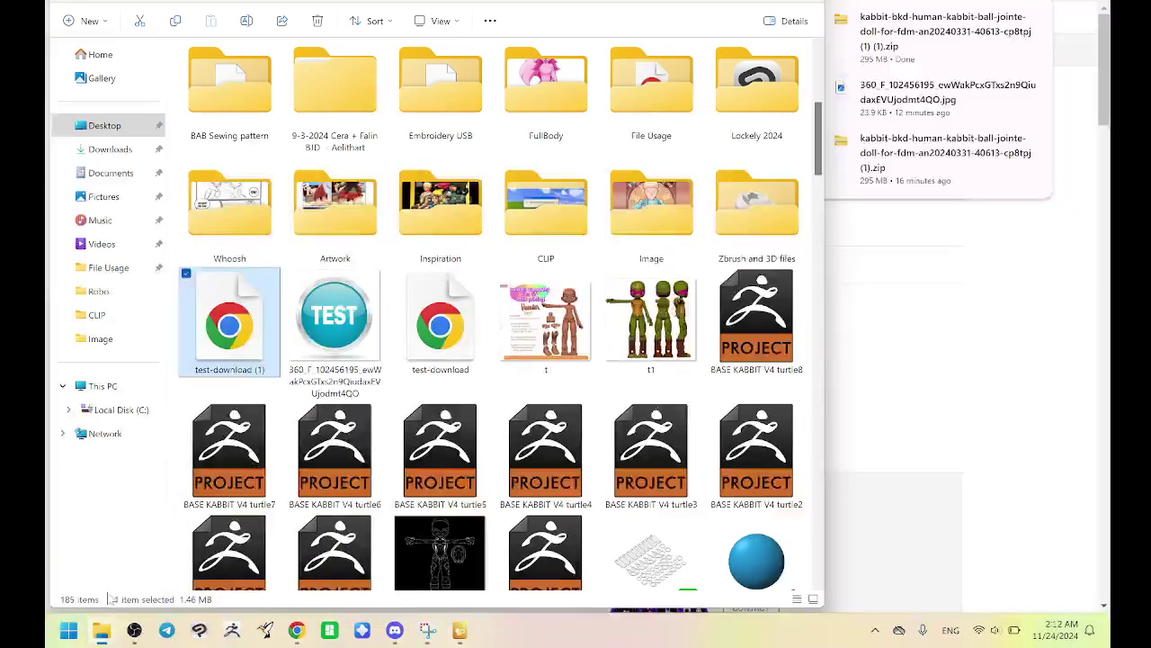
{"action": "left_click", "coordinate": [110, 149]}
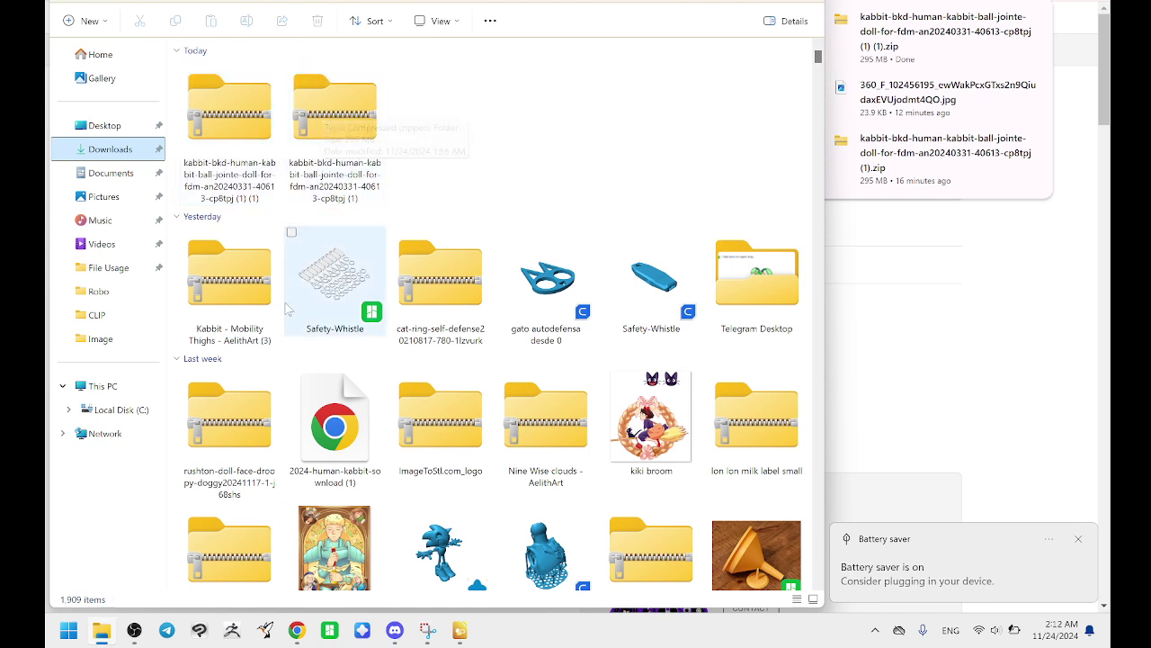
- Look inside the newest kabbit-bkd-human-kabbit ZIP and its AelithArt folder, and return to the Downloads folder
{"action": "double_click", "coordinate": [229, 110]}
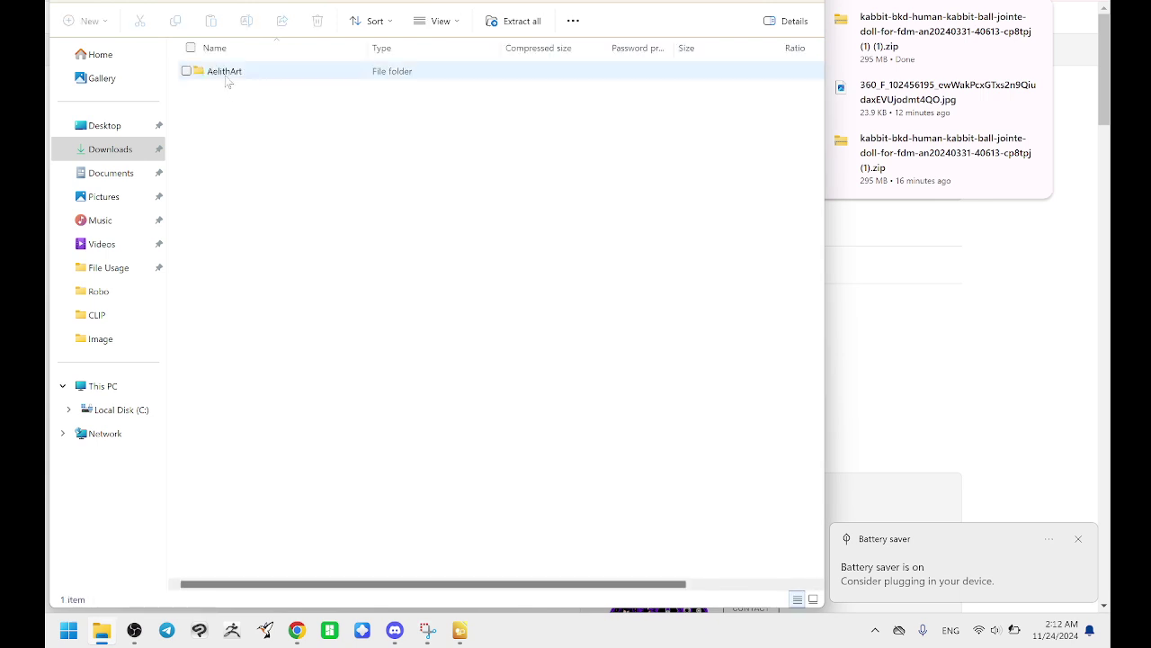
{"action": "double_click", "coordinate": [225, 72]}
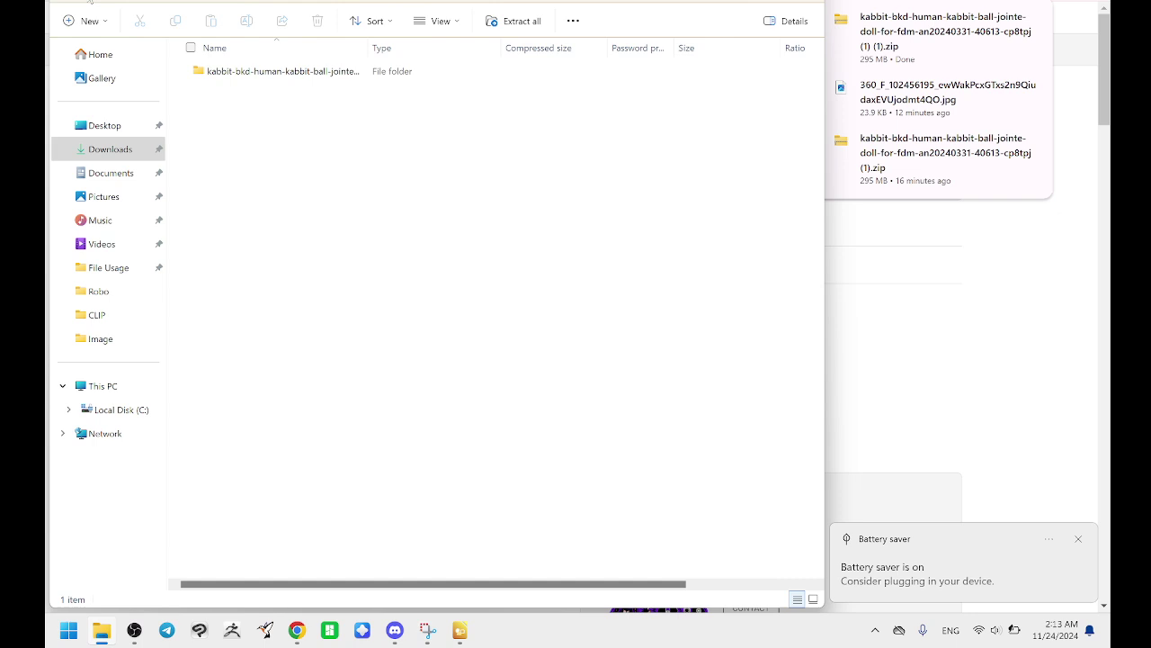
{"action": "key", "text": "alt+Left"}
{"action": "key", "text": "alt+Left"}
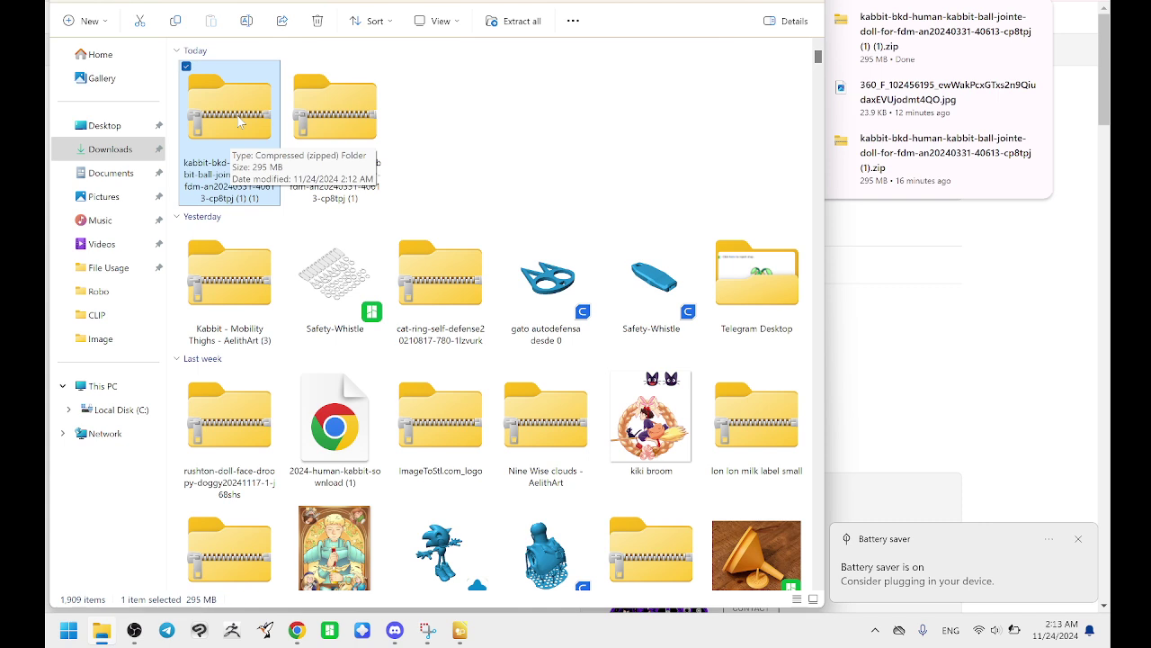
- Extract the newest kabbit-bkd-human-kabbit ZIP to the Desktop, showing the extracted files when complete
{"action": "double_click", "coordinate": [240, 123]}
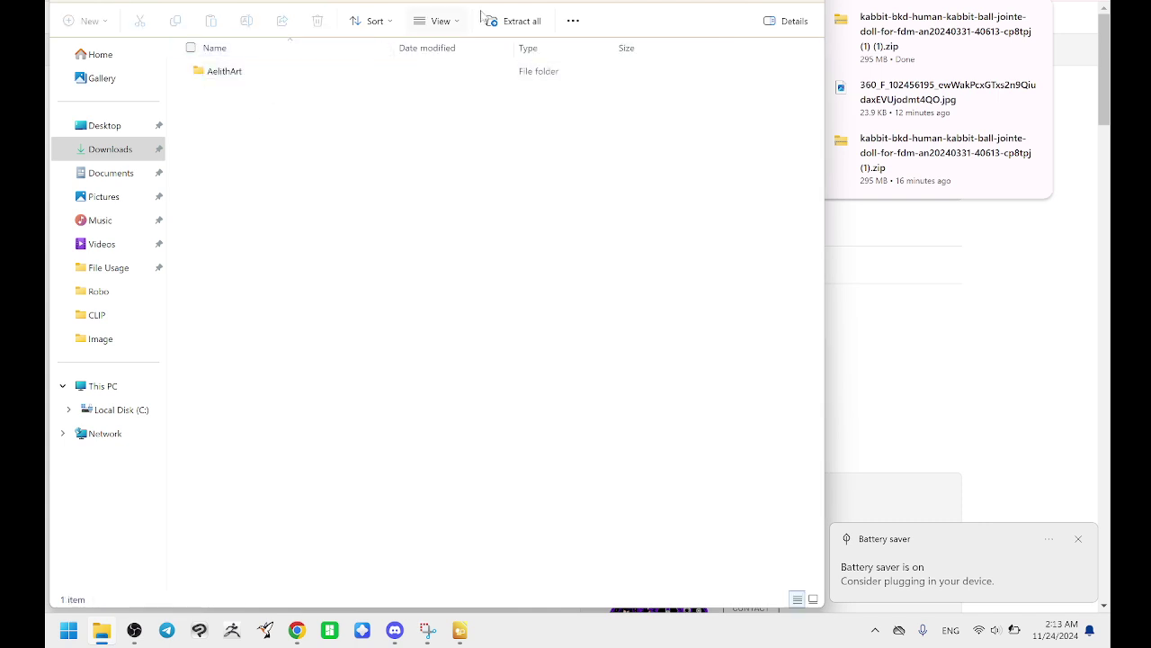
{"action": "left_click", "coordinate": [517, 21]}
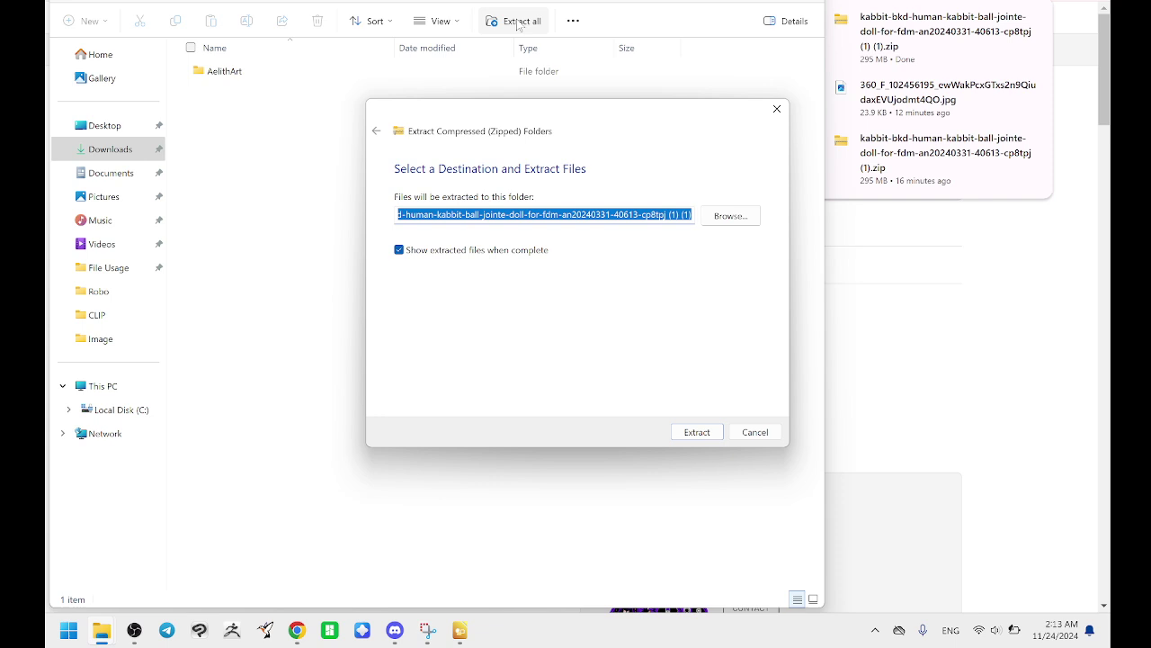
{"action": "left_click", "coordinate": [725, 216]}
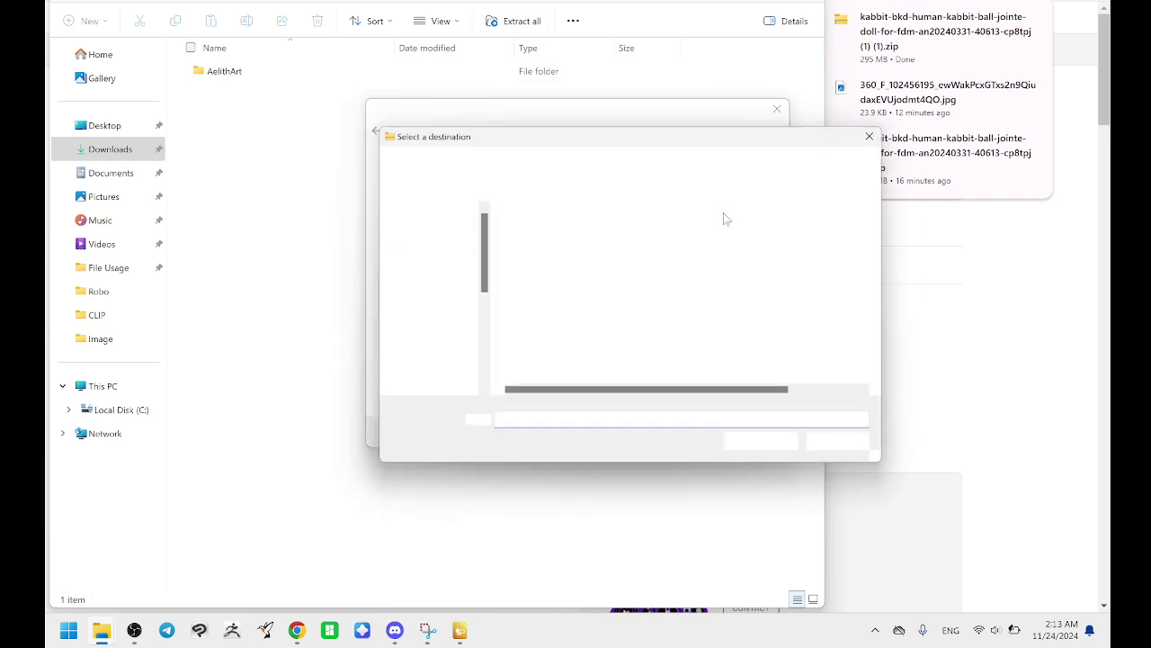
{"action": "left_click", "coordinate": [428, 262]}
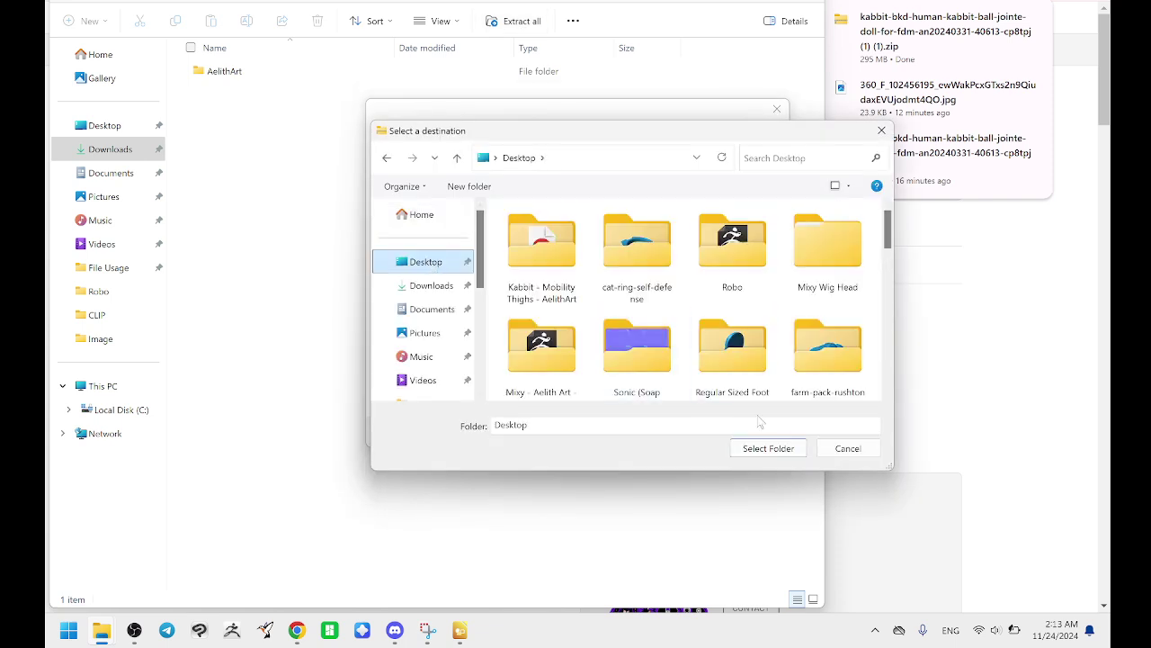
{"action": "left_click", "coordinate": [782, 456]}
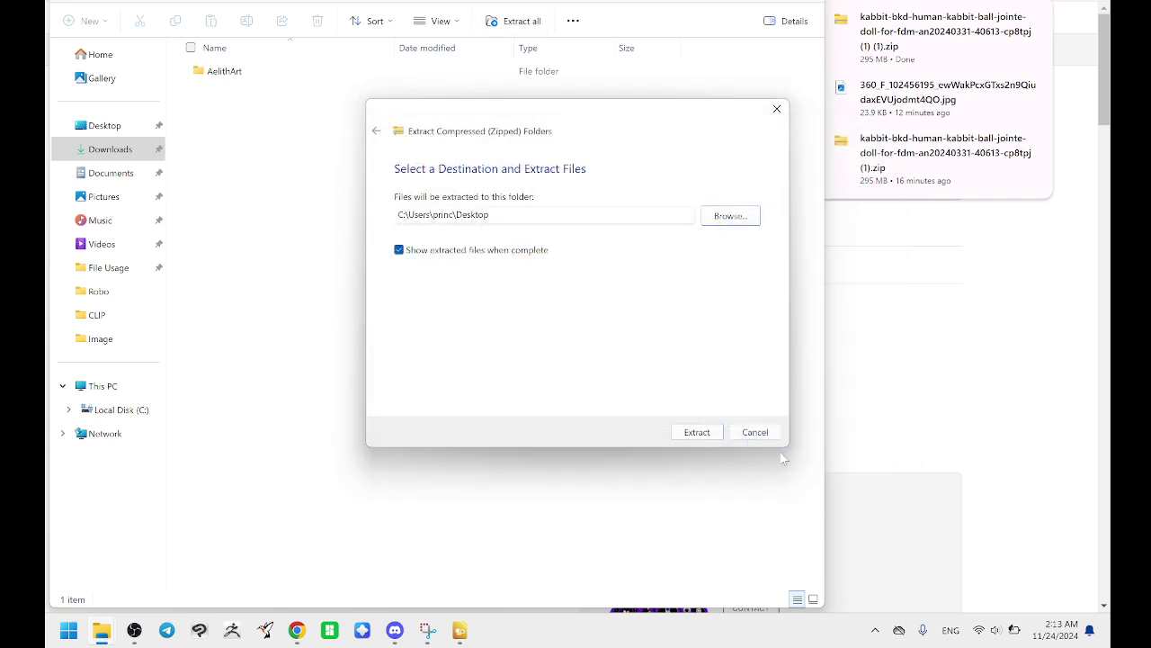
{"action": "left_click", "coordinate": [697, 433]}
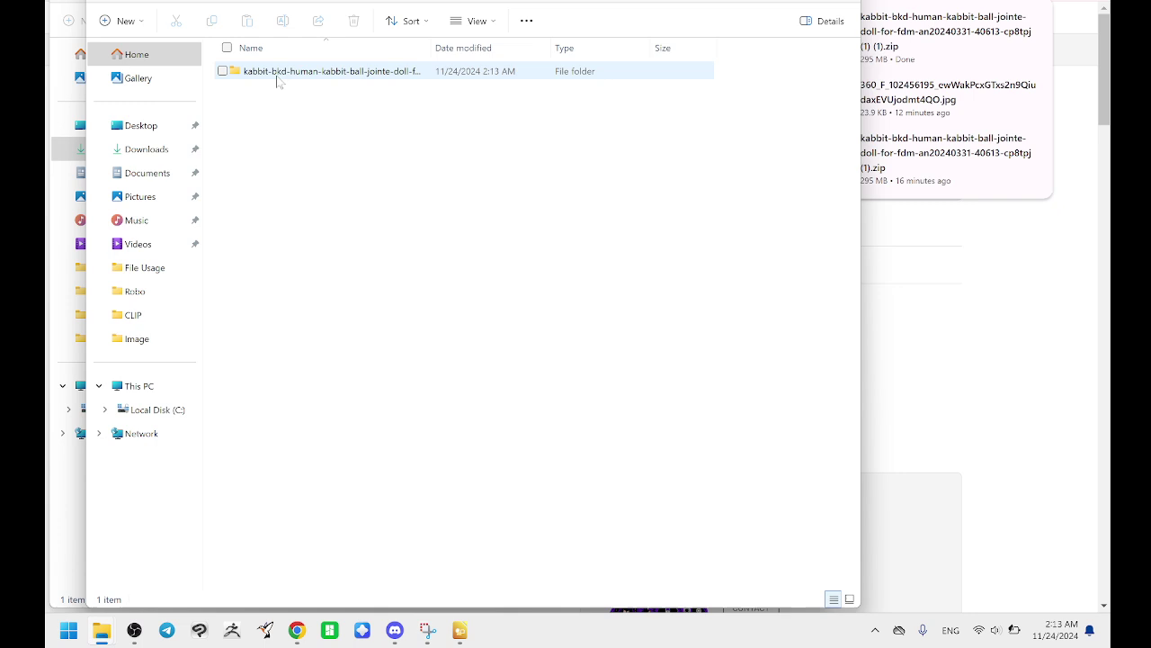
- Open the extracted kabbit-bkd-human-kabbit folder and extract its inner Human Kabbit BJD - AelithArt ZIP to the Desktop
{"action": "double_click", "coordinate": [277, 74]}
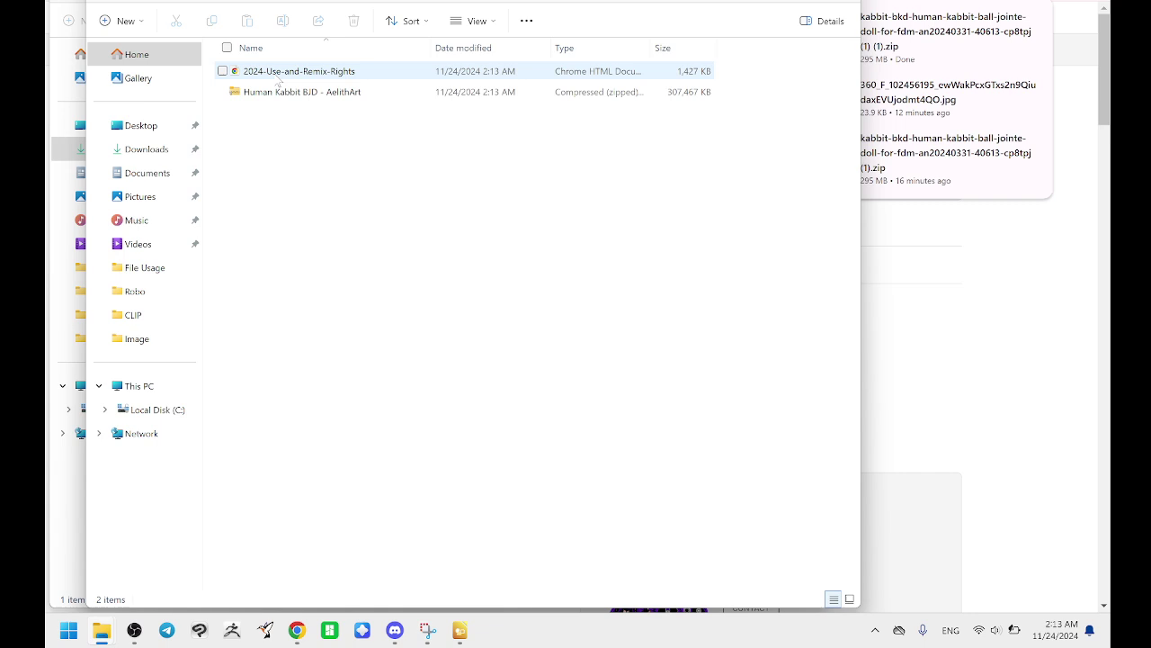
{"action": "left_click", "coordinate": [277, 77]}
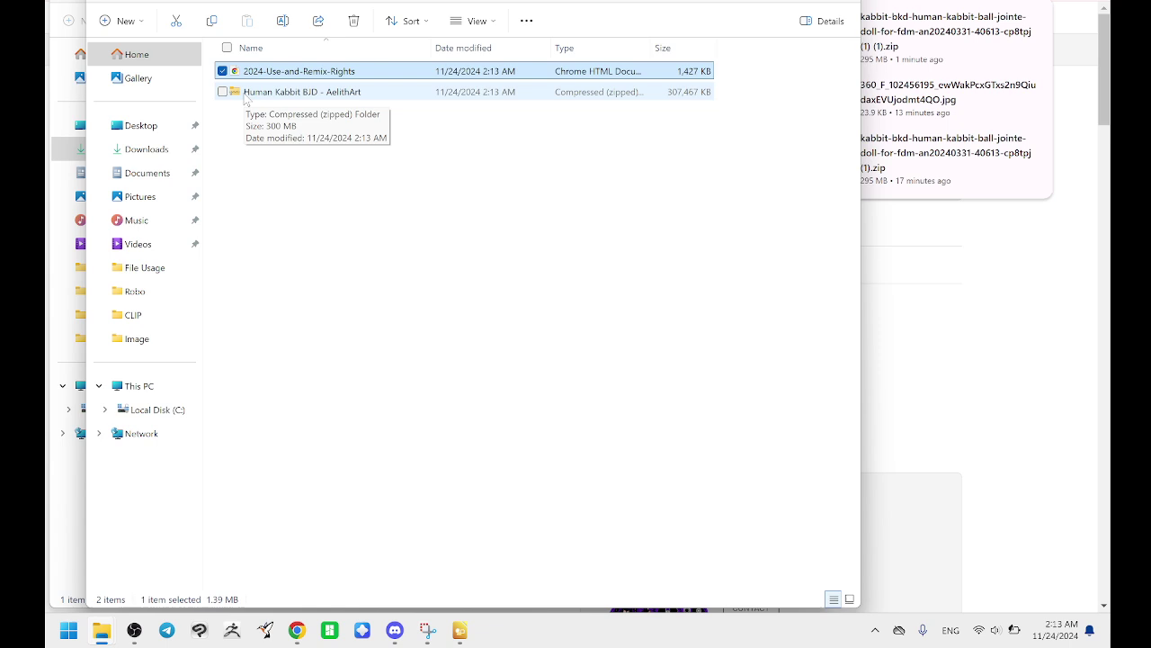
{"action": "double_click", "coordinate": [246, 94]}
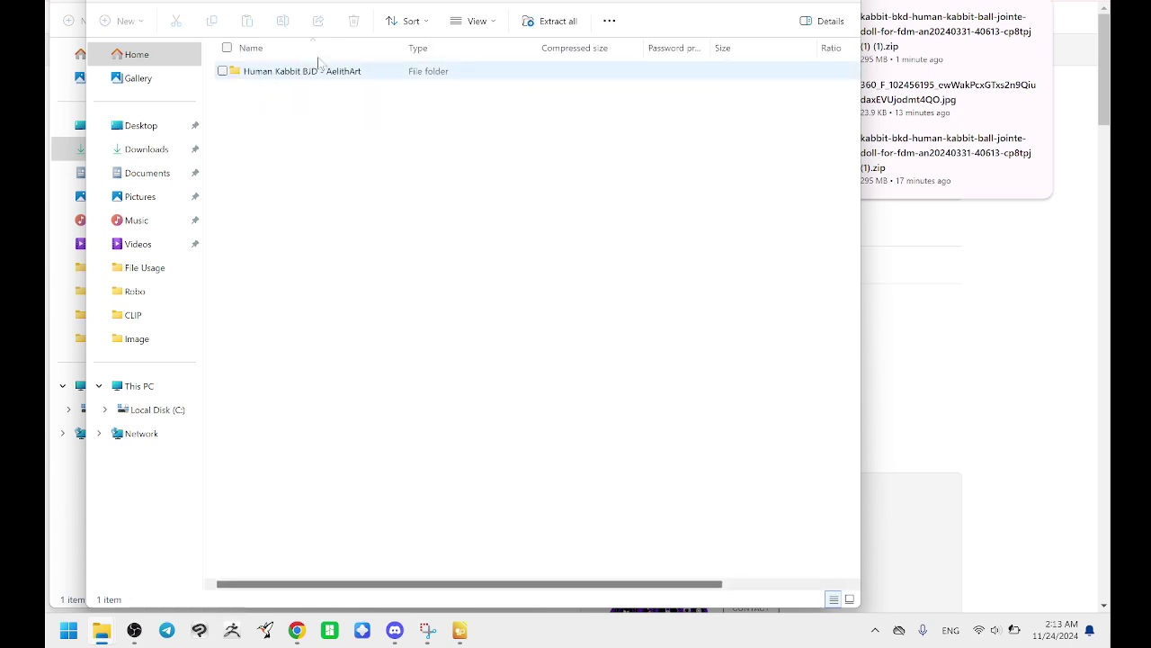
{"action": "left_click", "coordinate": [557, 21]}
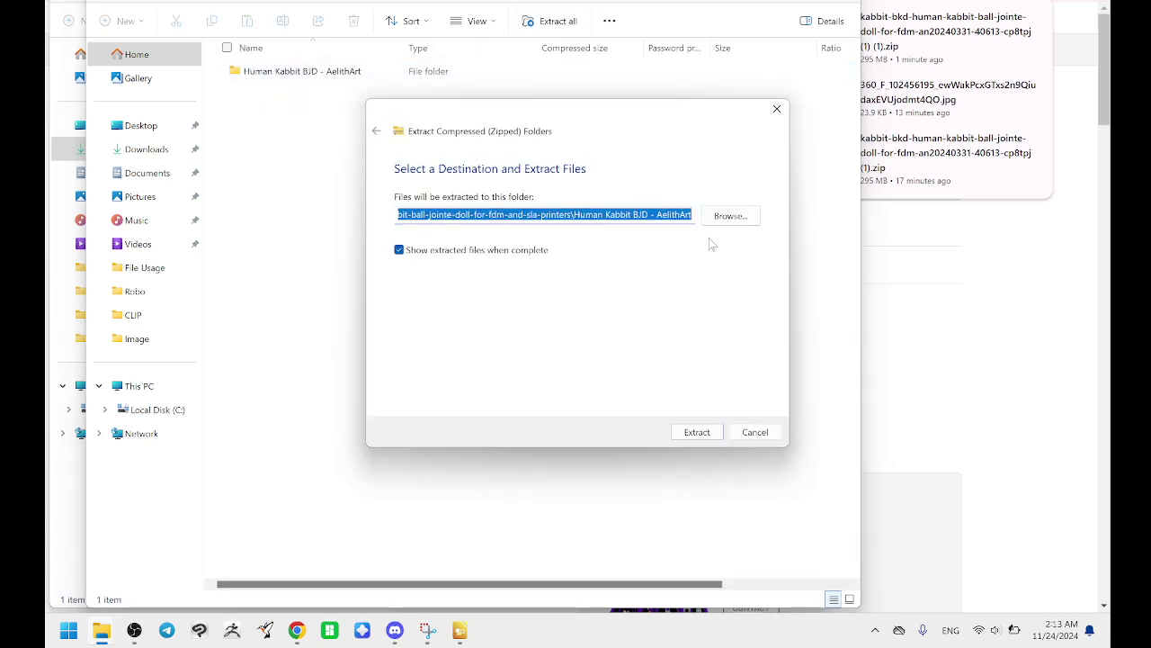
{"action": "left_click", "coordinate": [728, 216]}
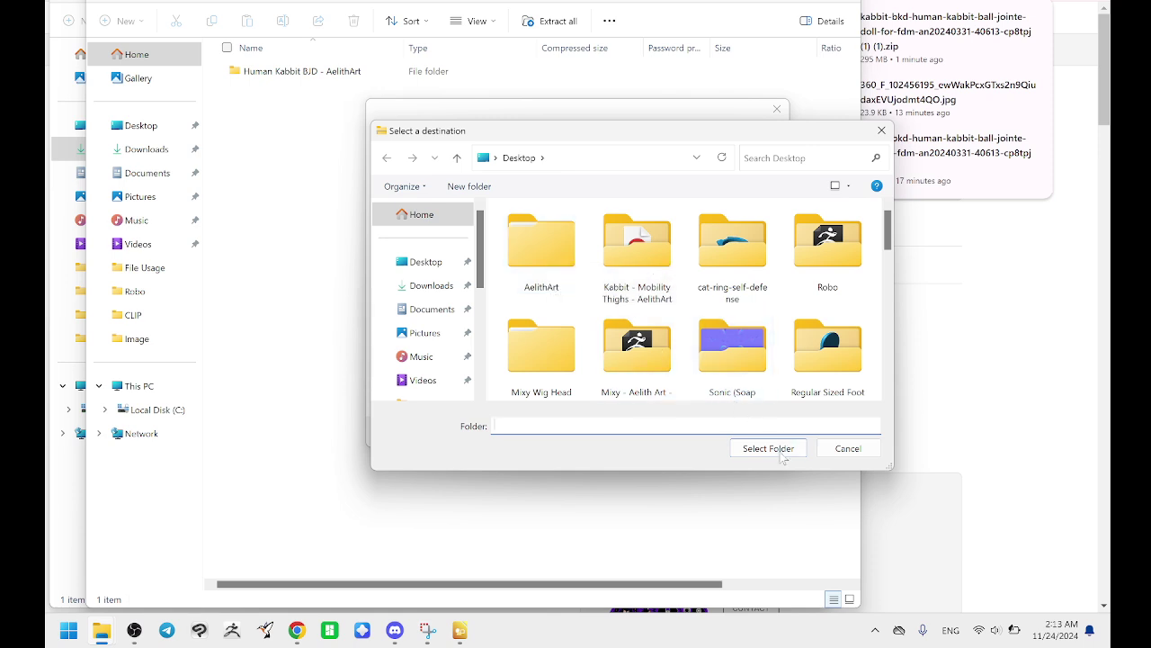
{"action": "left_click", "coordinate": [770, 448]}
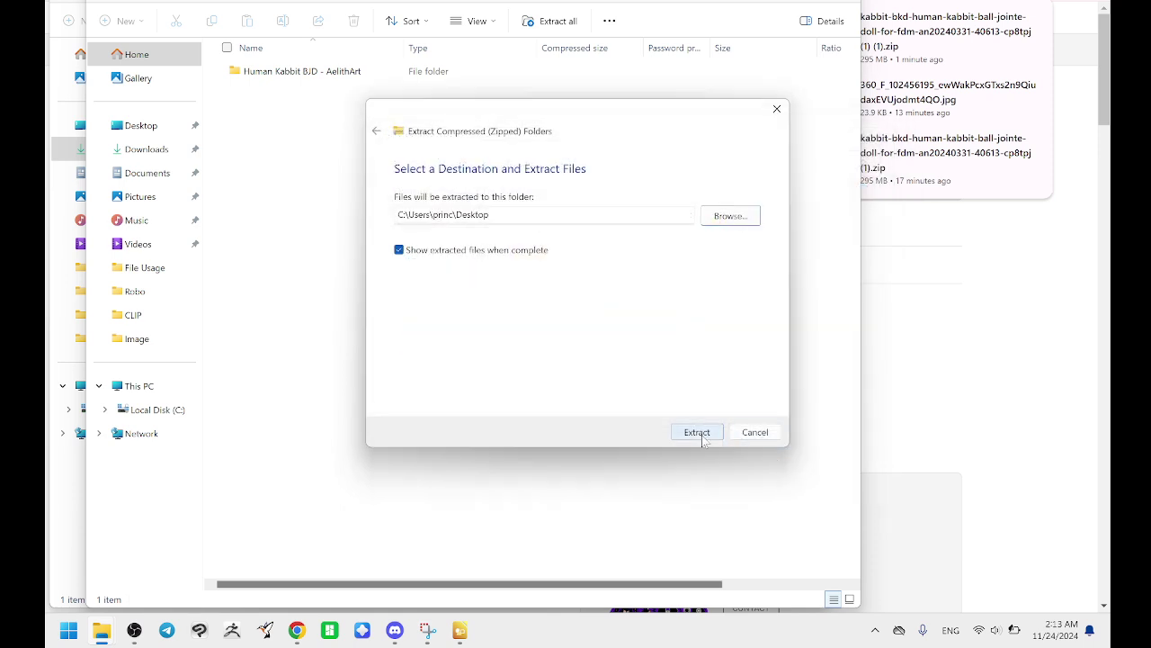
{"action": "left_click", "coordinate": [697, 433]}
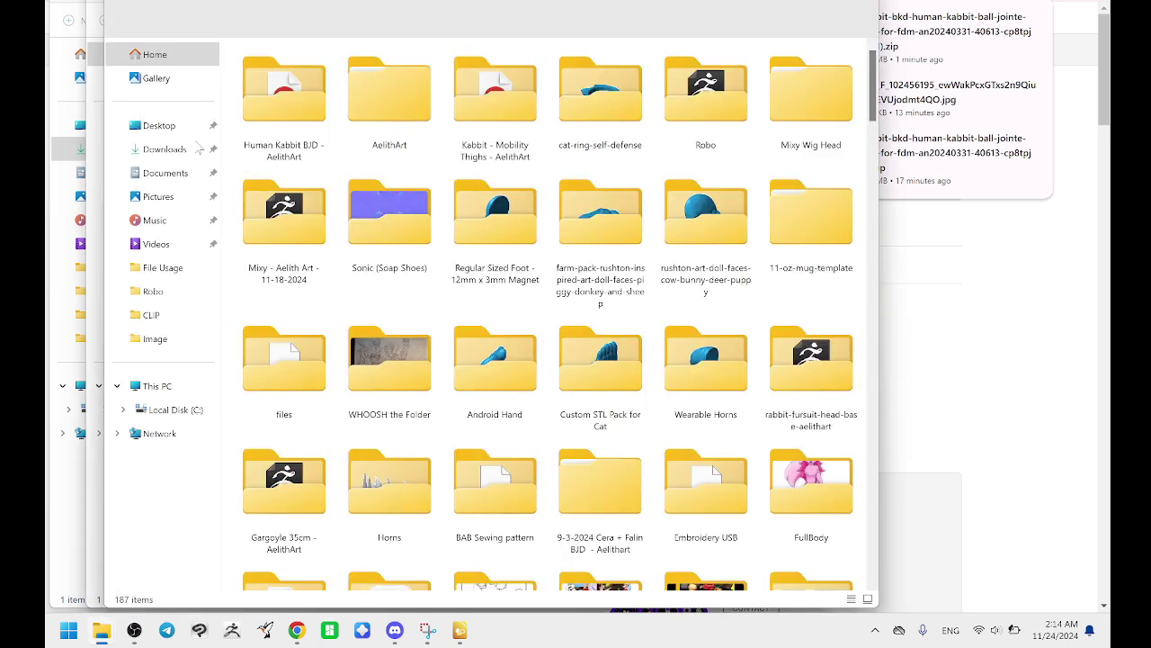
- Look inside the Desktop's AelithArt folder at the rights document and the inner ZIP, and return to the Desktop
{"action": "double_click", "coordinate": [385, 92]}
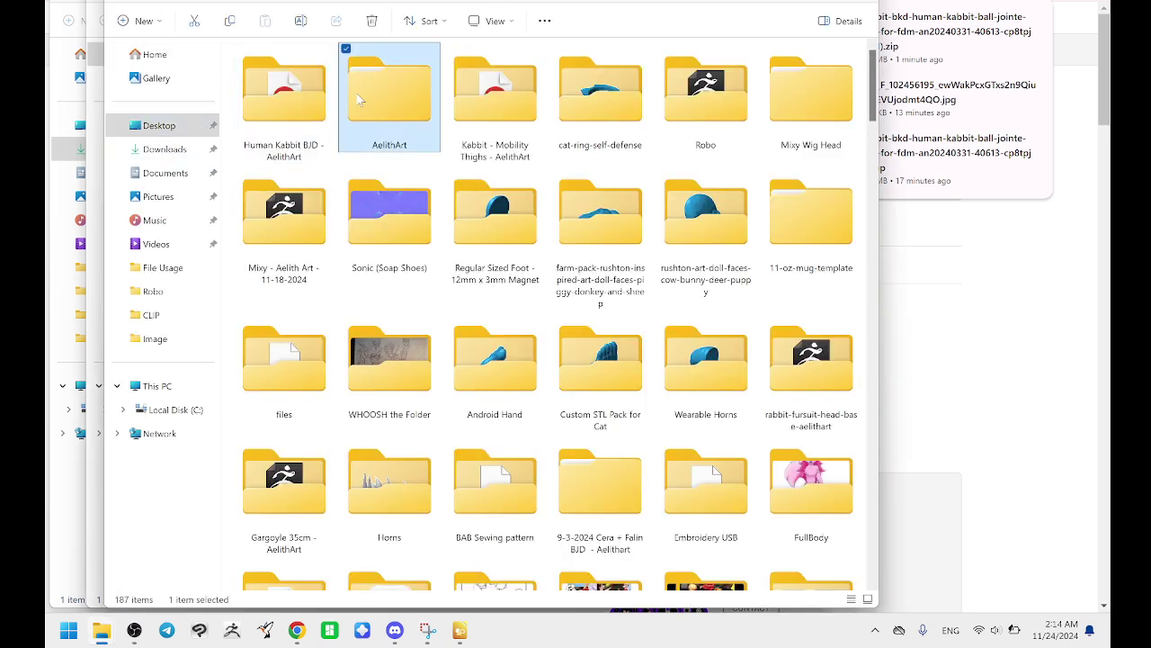
{"action": "double_click", "coordinate": [286, 73]}
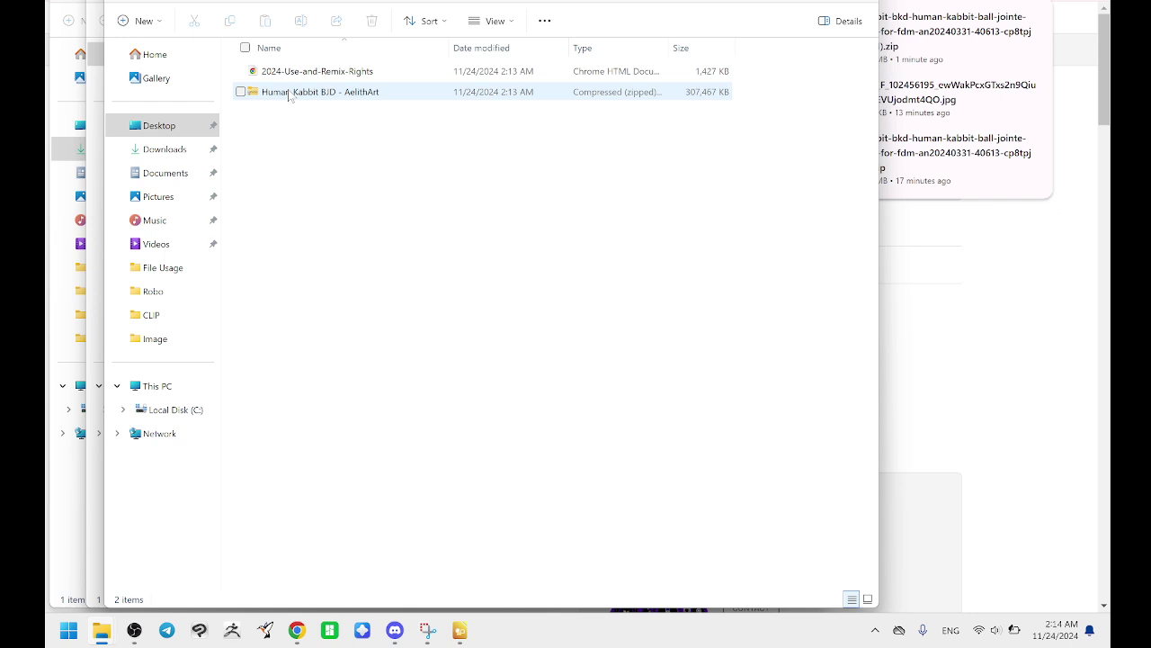
{"action": "left_click", "coordinate": [289, 94]}
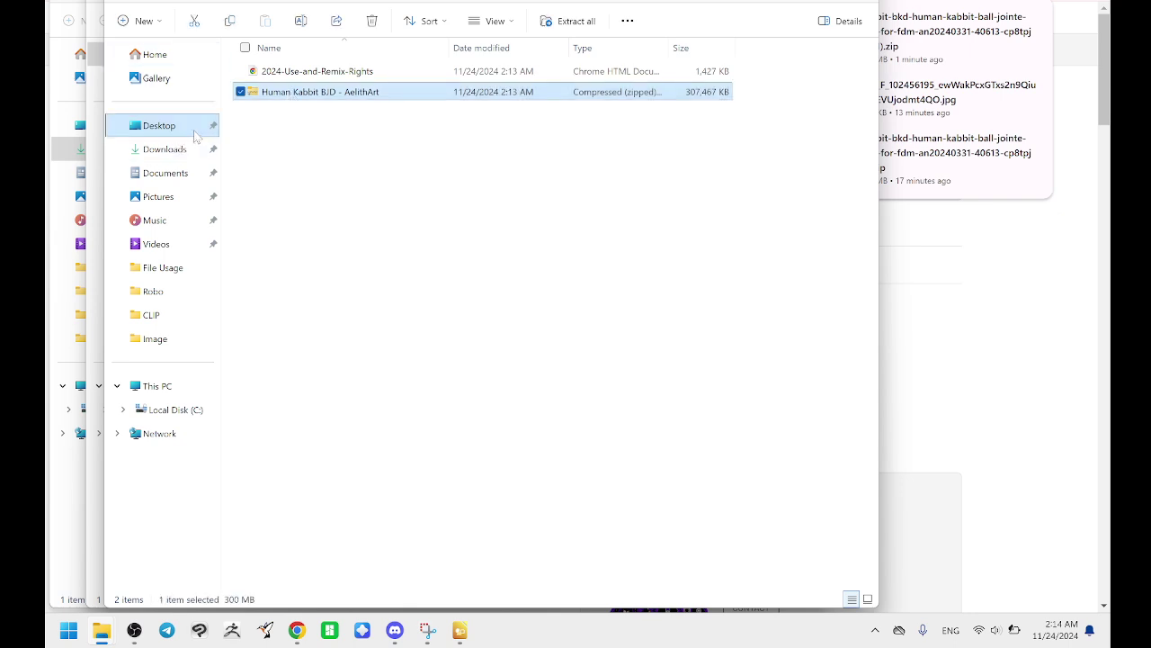
{"action": "left_click", "coordinate": [174, 127]}
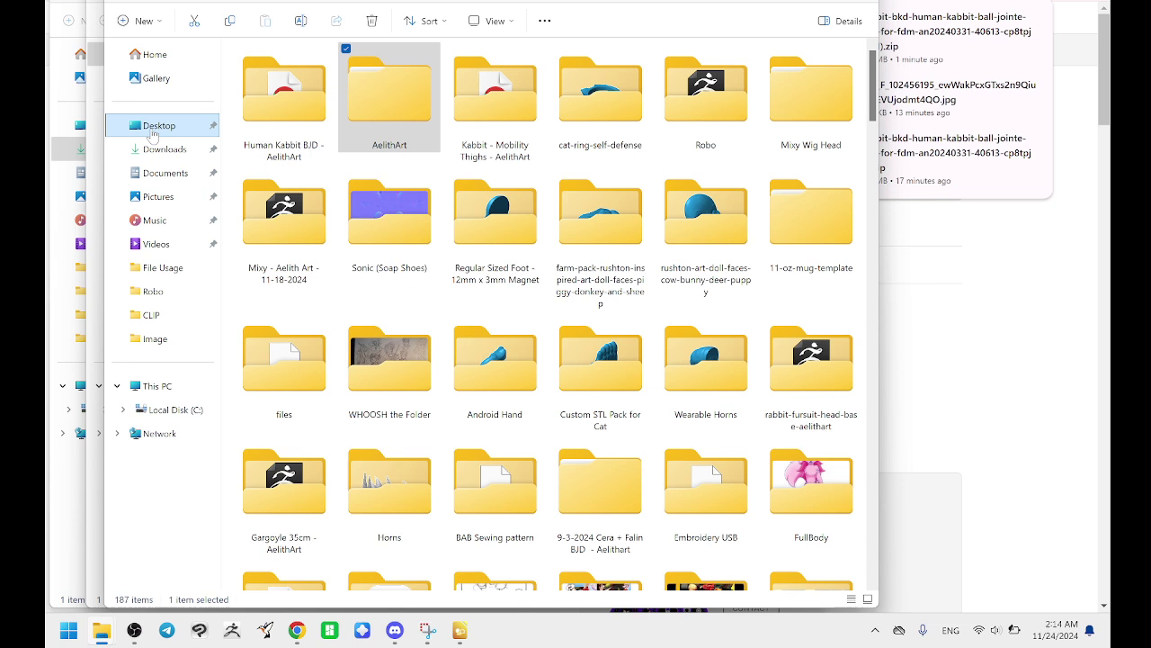
- Open the extracted Human Kabbit BJD - AelithArt folder and look through its Unsupported STL Files and Resin STLs folders
{"action": "left_click", "coordinate": [273, 137]}
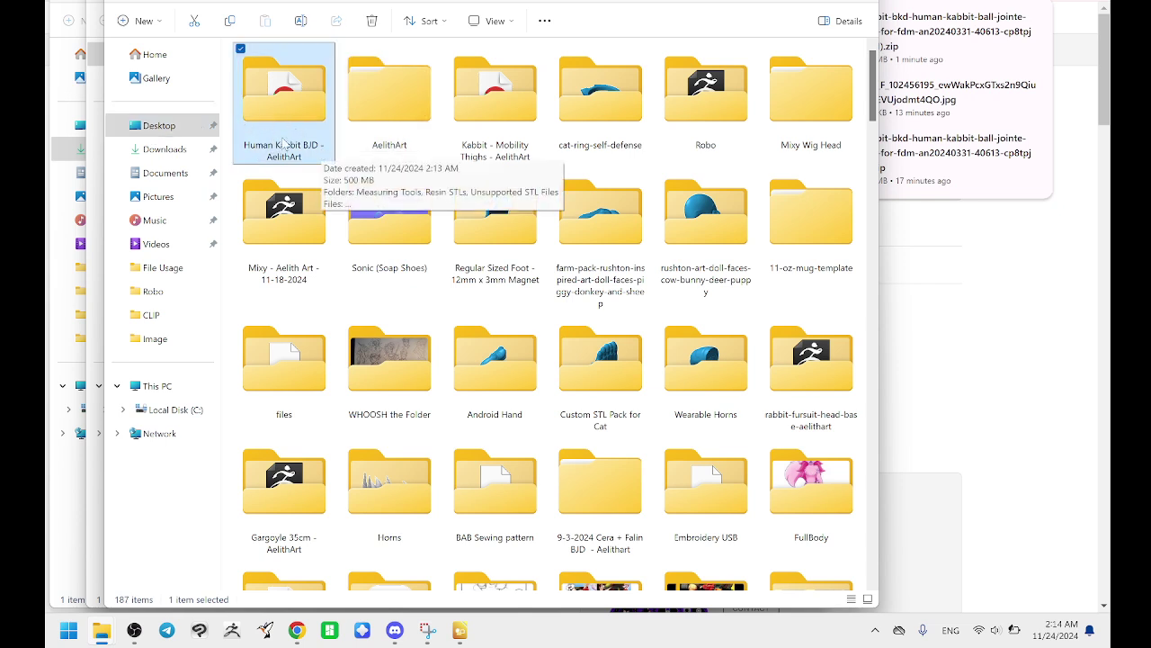
{"action": "double_click", "coordinate": [284, 118]}
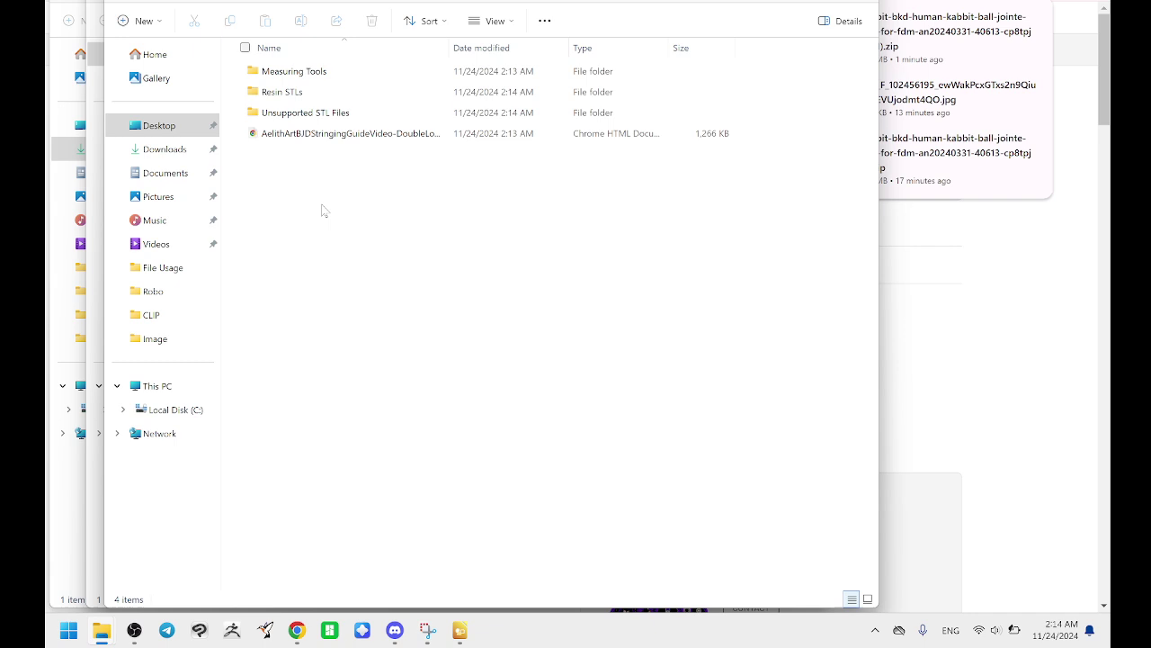
{"action": "left_click", "coordinate": [296, 77]}
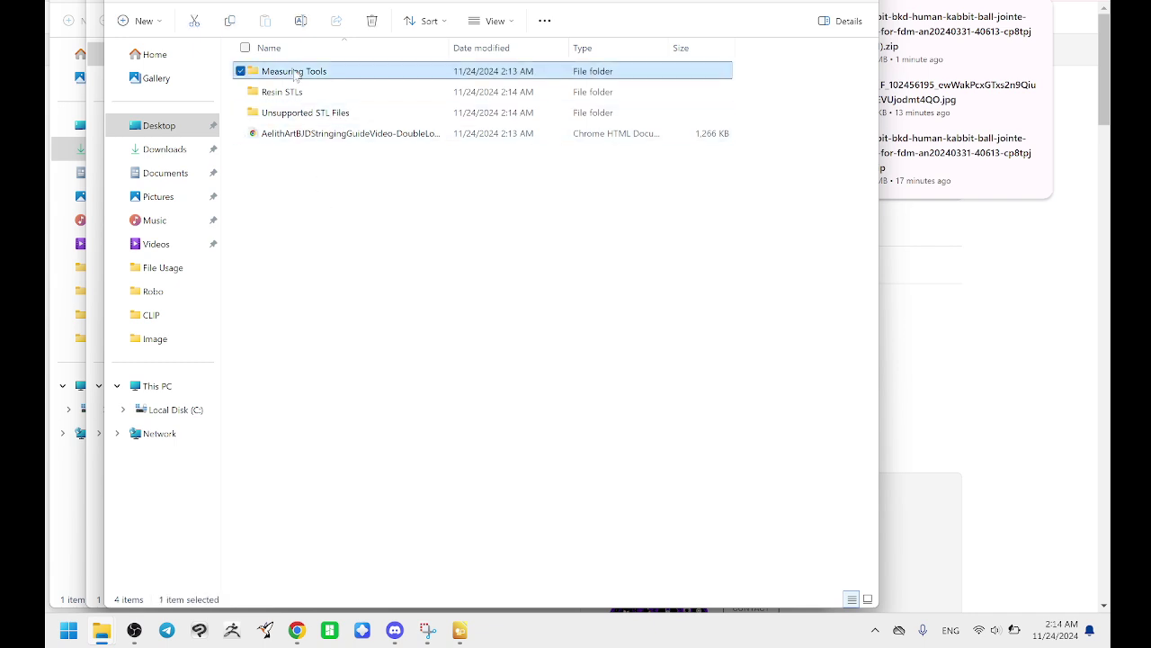
{"action": "double_click", "coordinate": [289, 115]}
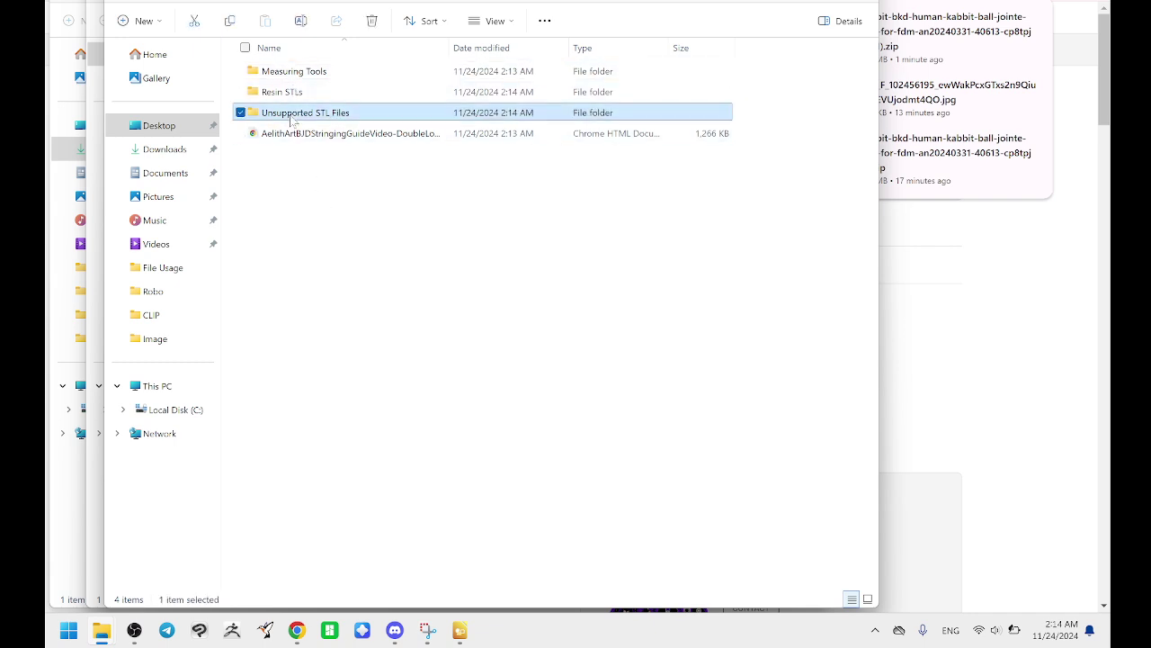
{"action": "key", "text": "alt+Left"}
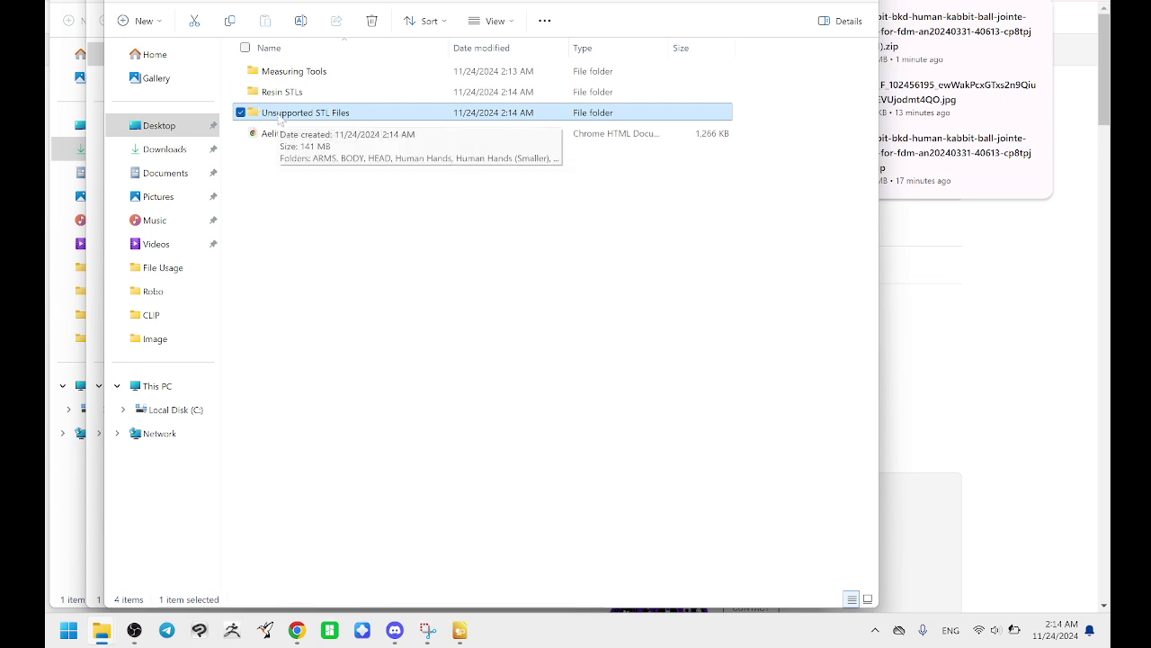
{"action": "double_click", "coordinate": [298, 92]}
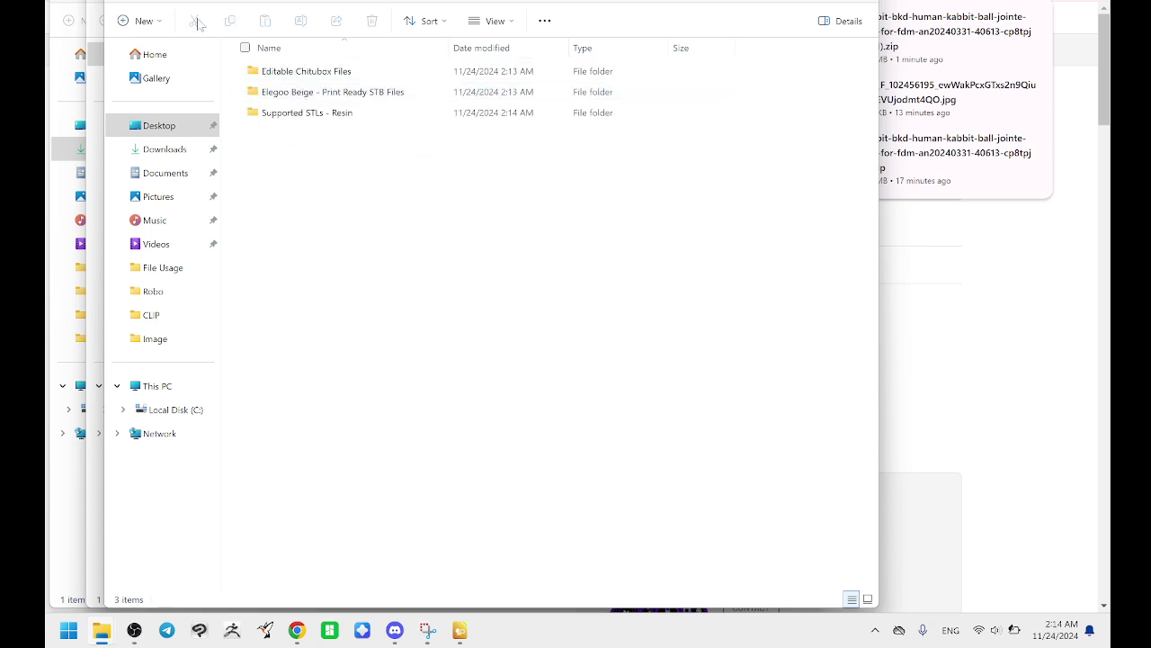
- Look again inside the Resin STLs folder and return to the Human Kabbit BJD - AelithArt folder
{"action": "key", "text": "alt+Left"}
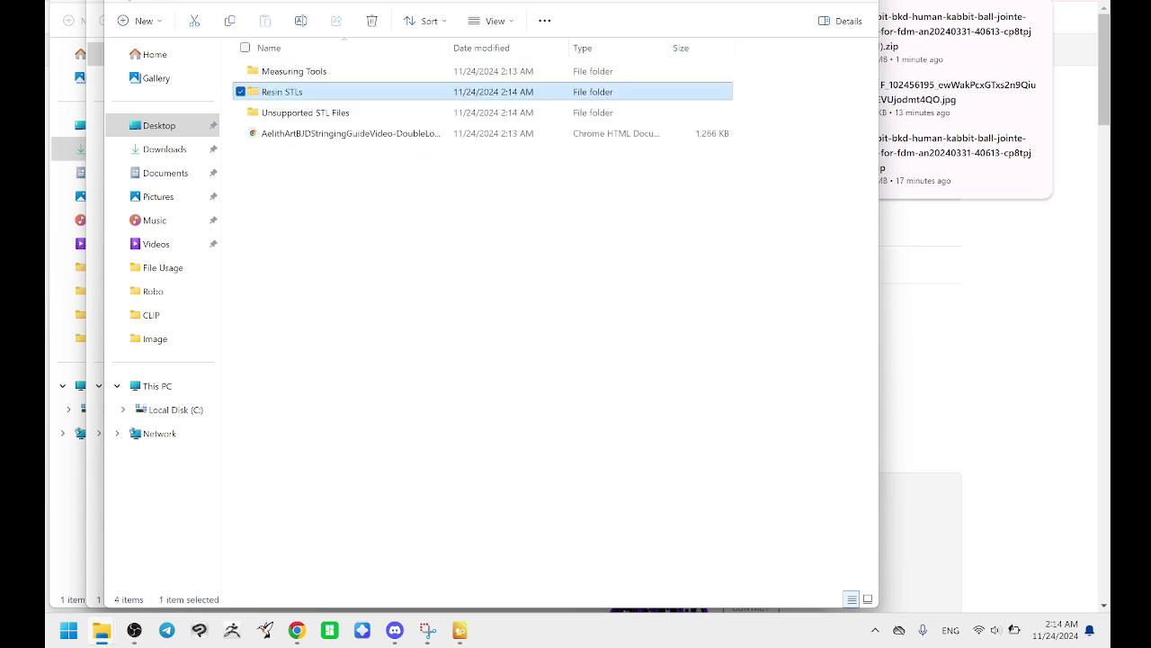
{"action": "double_click", "coordinate": [293, 92]}
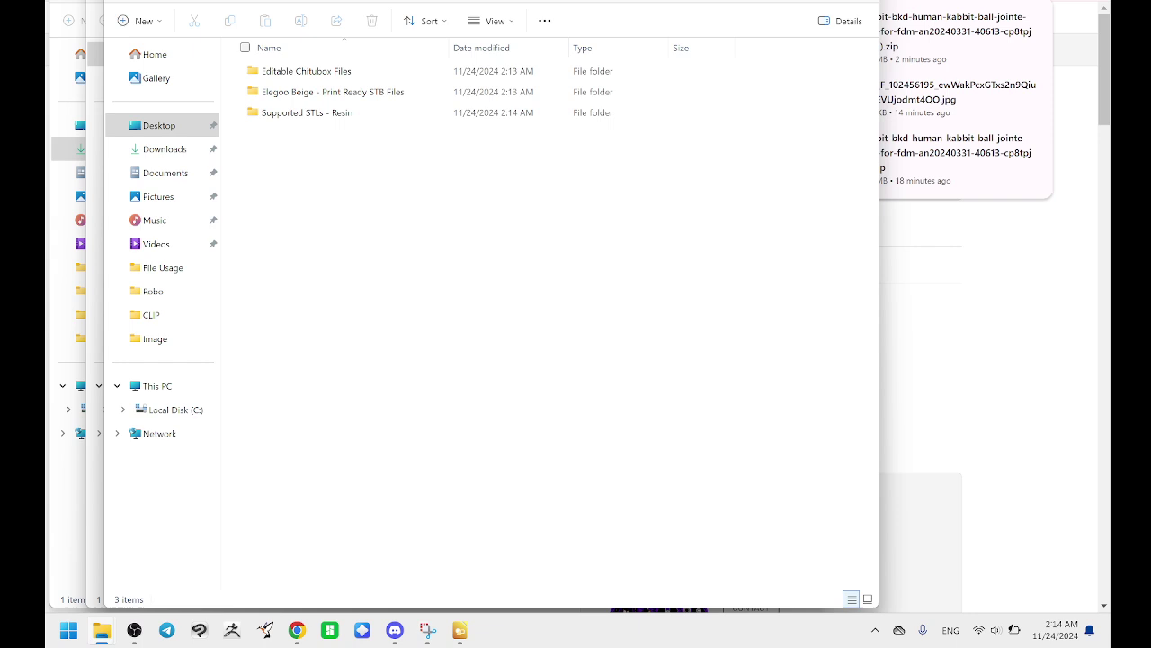
{"action": "key", "text": "alt+Left"}
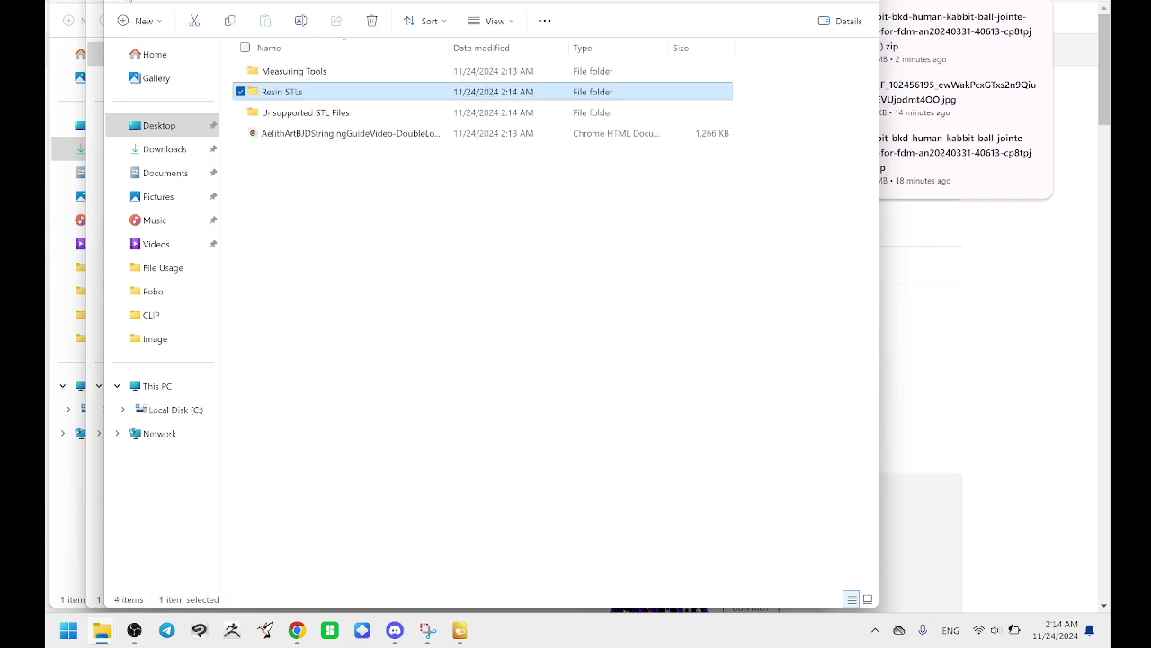
- Display the Measuring Tools folder's files as extra large icons and return to the Human Kabbit BJD - AelithArt folder
{"action": "double_click", "coordinate": [275, 74]}
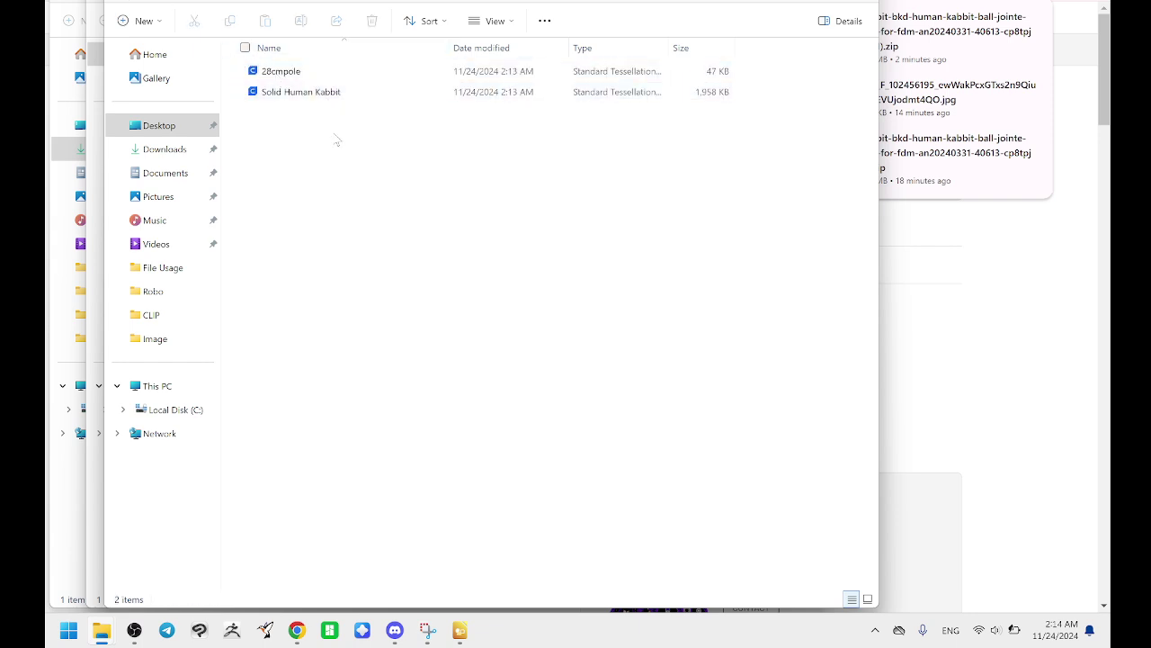
{"action": "right_click", "coordinate": [380, 130]}
{"action": "mouse_move", "coordinate": [504, 141]}
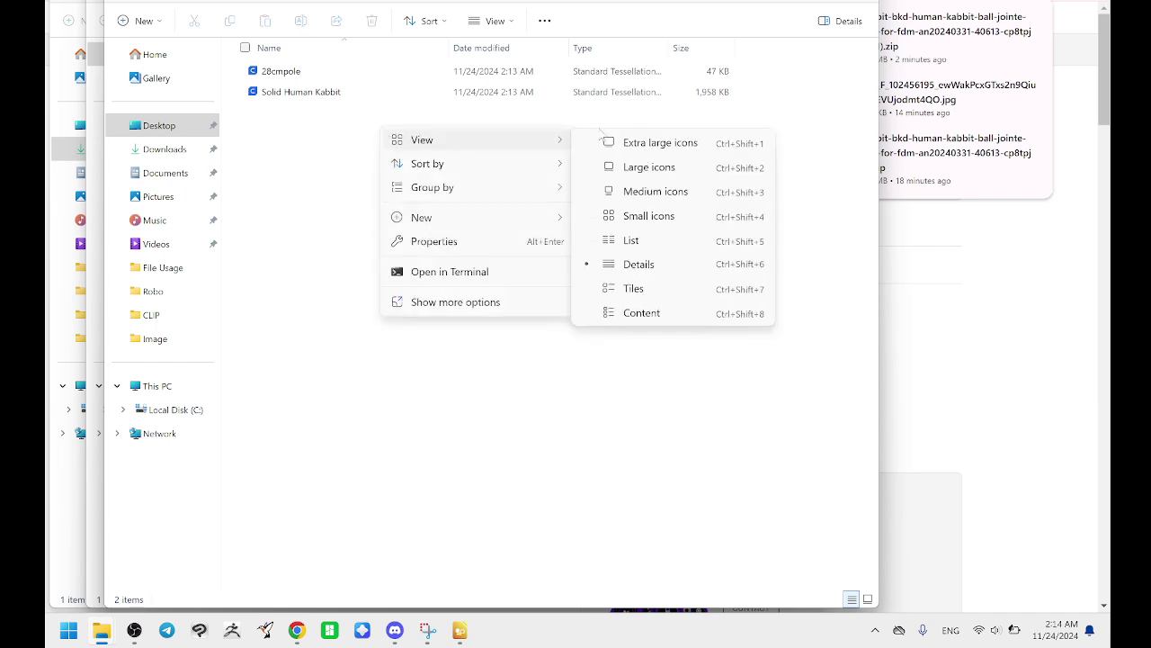
{"action": "left_click", "coordinate": [650, 144]}
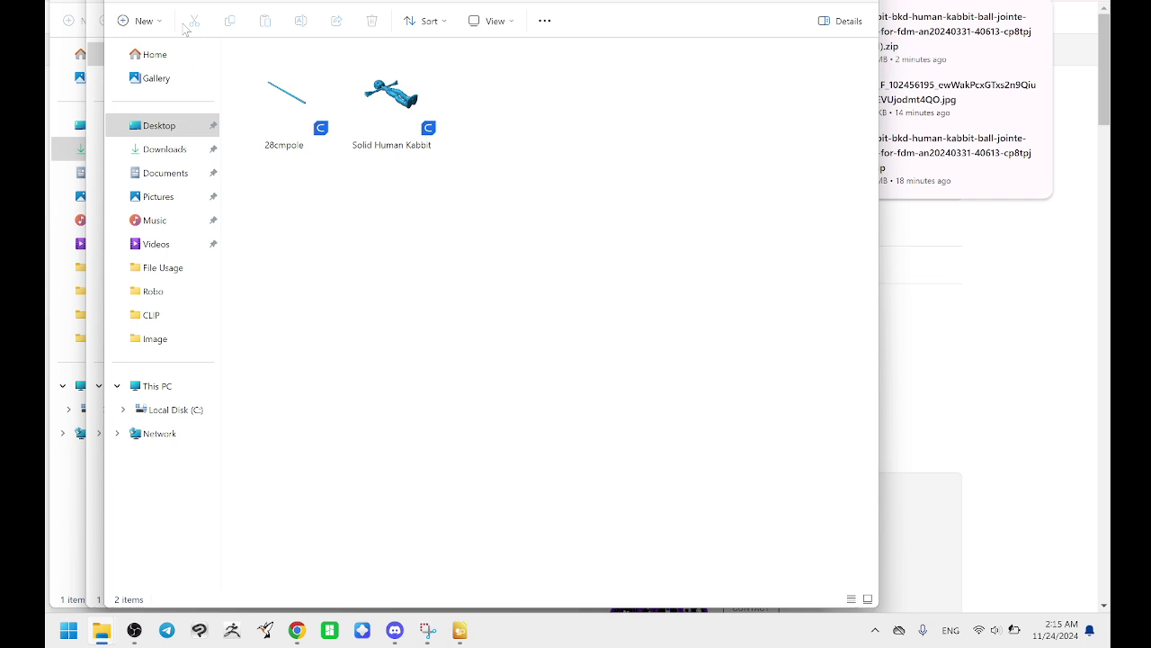
{"action": "key", "text": "alt+Left"}
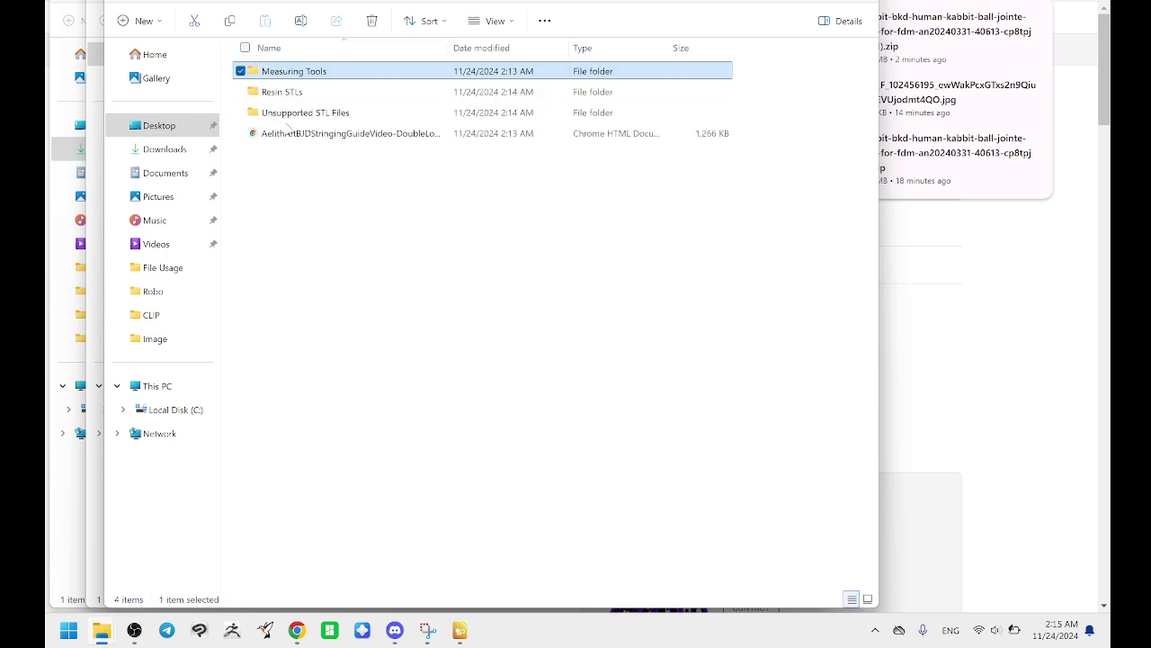
{"action": "left_click", "coordinate": [330, 207]}
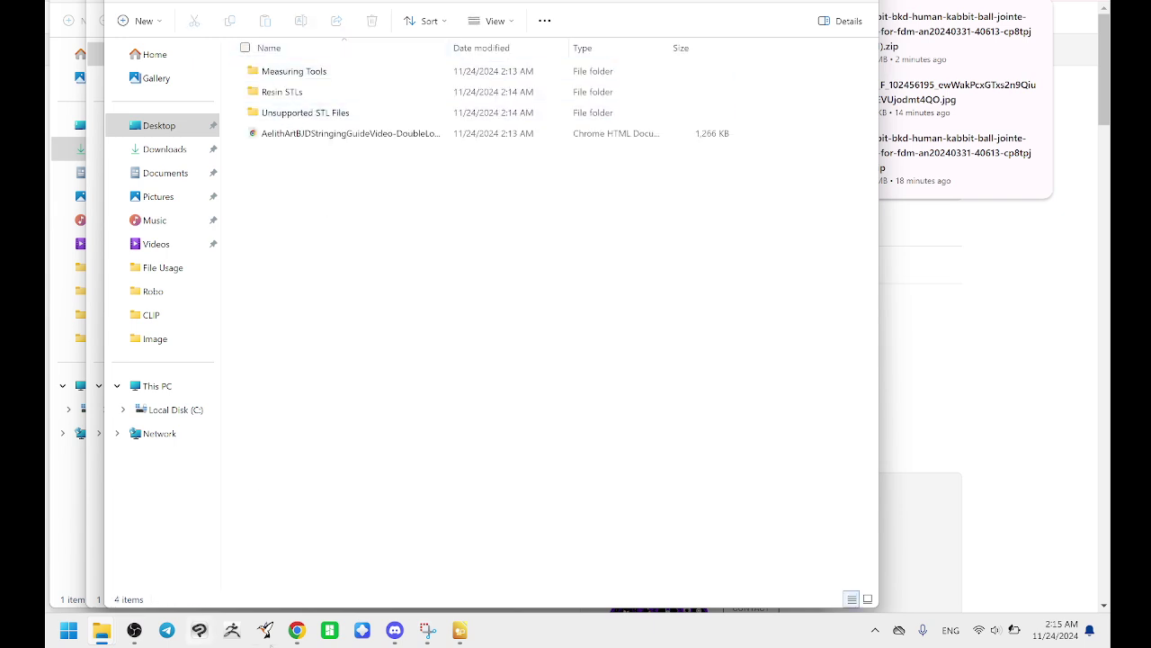
- Switch to Bambu Studio and create a new project
{"action": "left_click", "coordinate": [337, 637]}
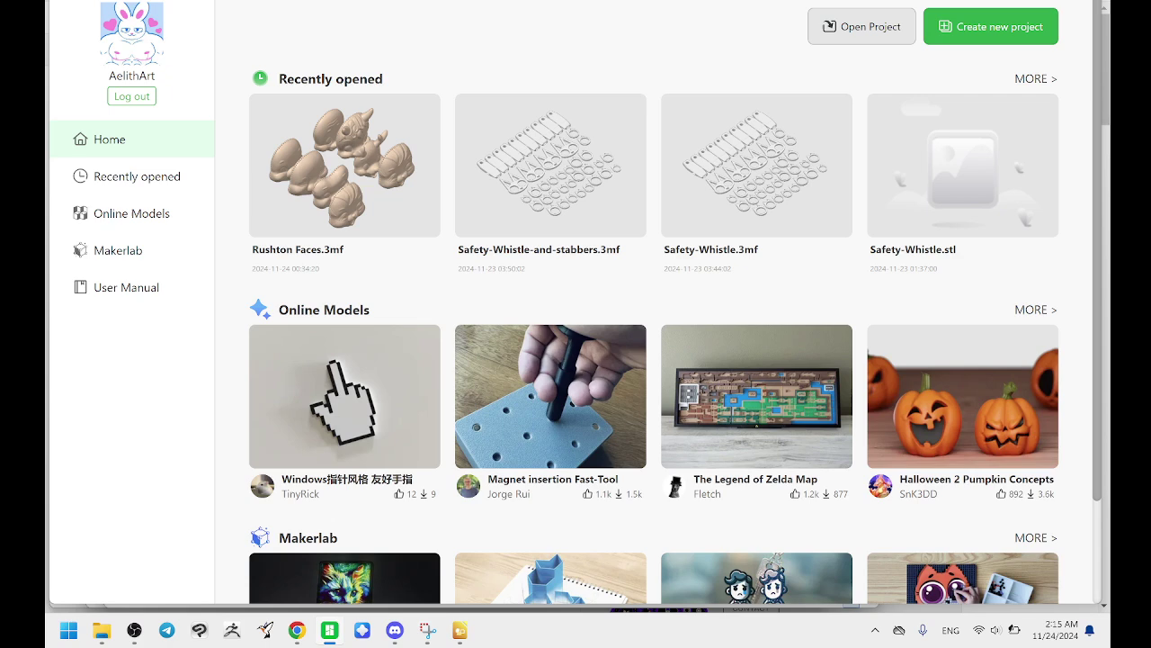
{"action": "left_click", "coordinate": [875, 25]}
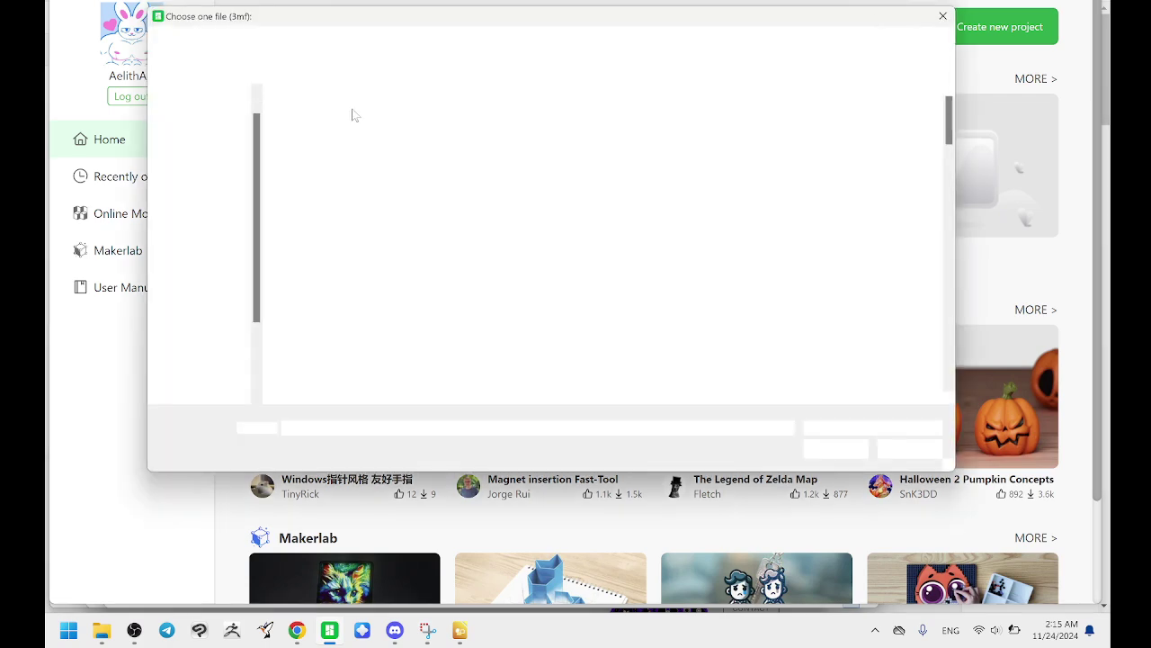
{"action": "left_click", "coordinate": [909, 450]}
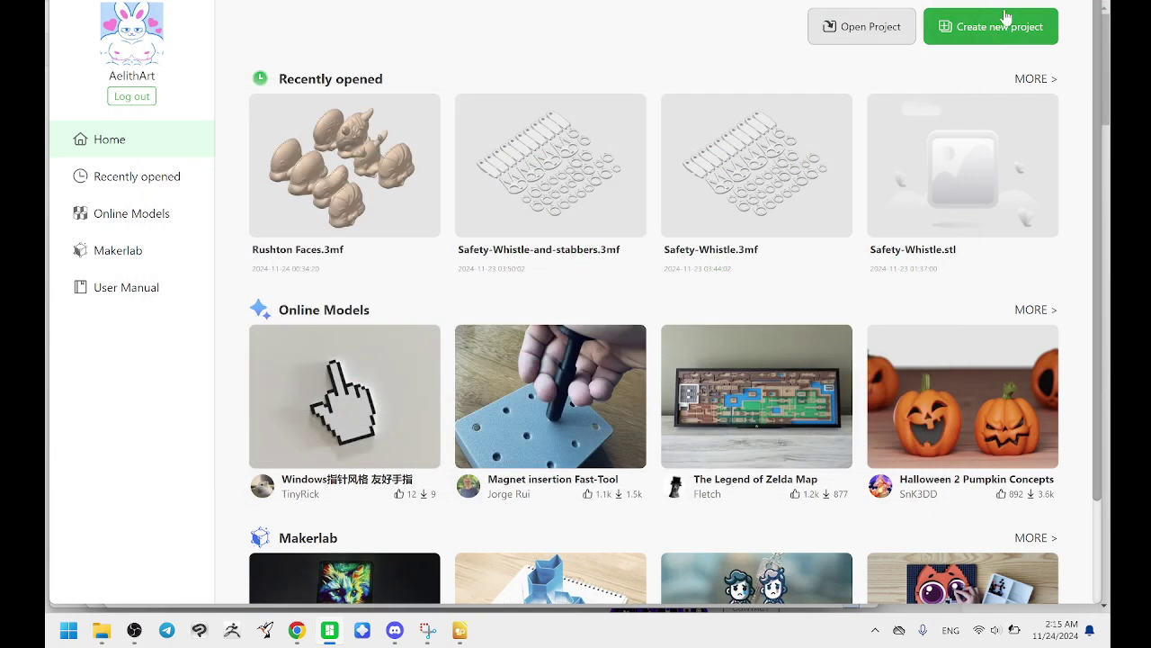
{"action": "left_click", "coordinate": [978, 31]}
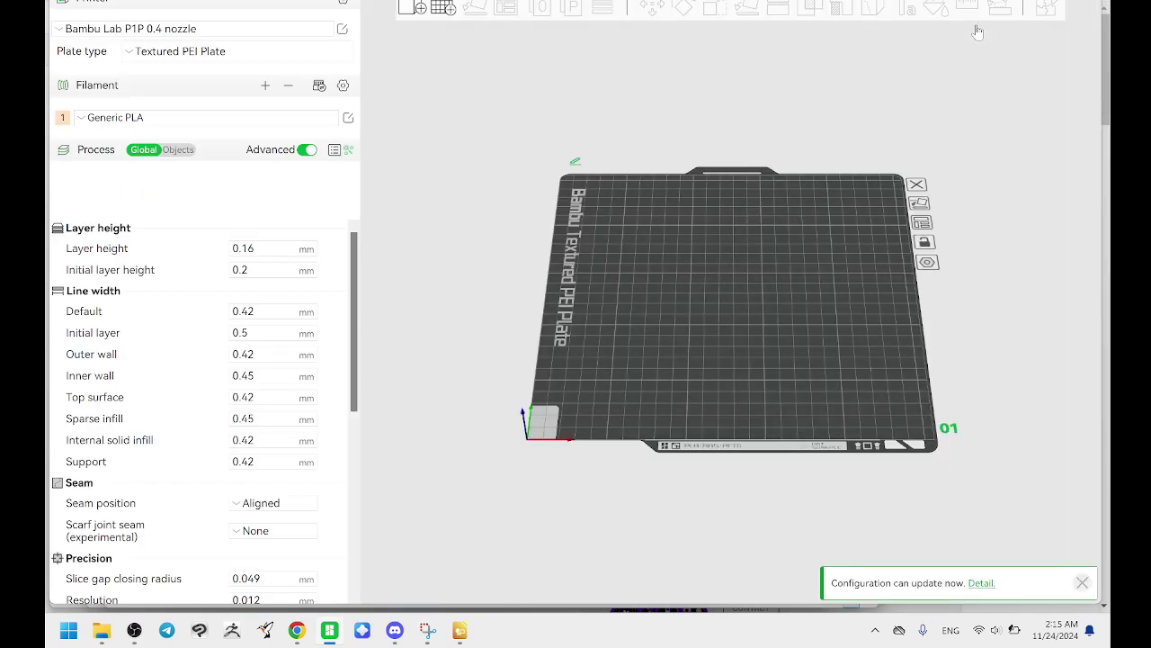
- Import all three STLs from the HEAD folder in the Desktop's Human Kabbit BJD - AelithArt, Unsupported STL Files, as separate objects
{"action": "left_click", "coordinate": [418, 9]}
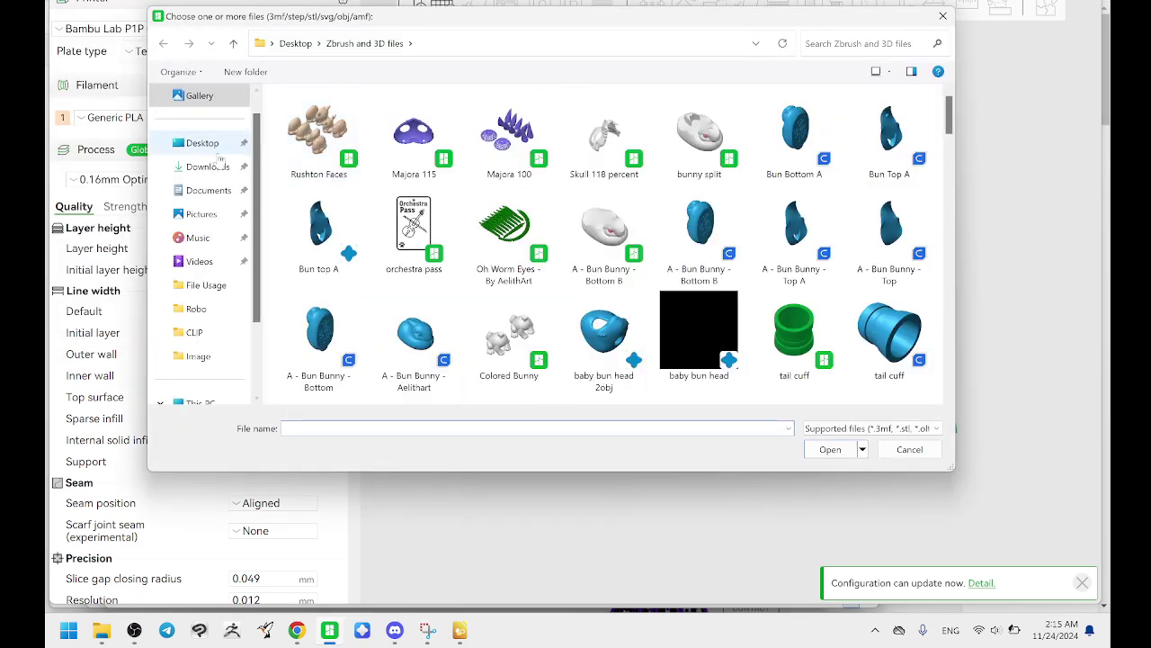
{"action": "left_click", "coordinate": [206, 146]}
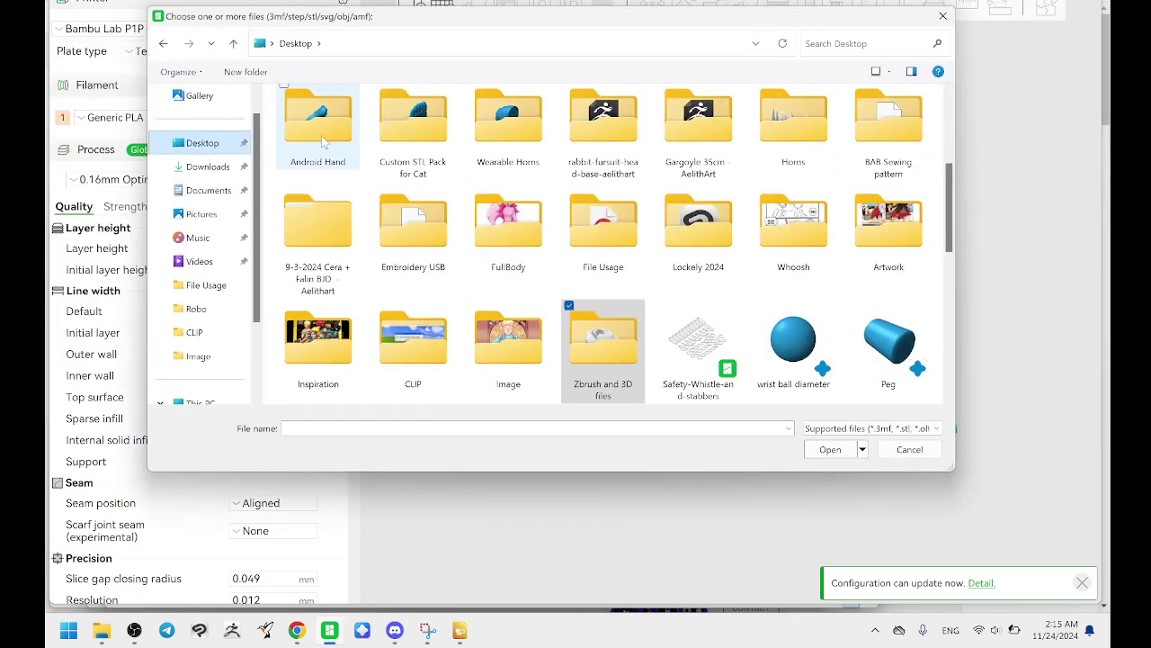
{"action": "double_click", "coordinate": [326, 144]}
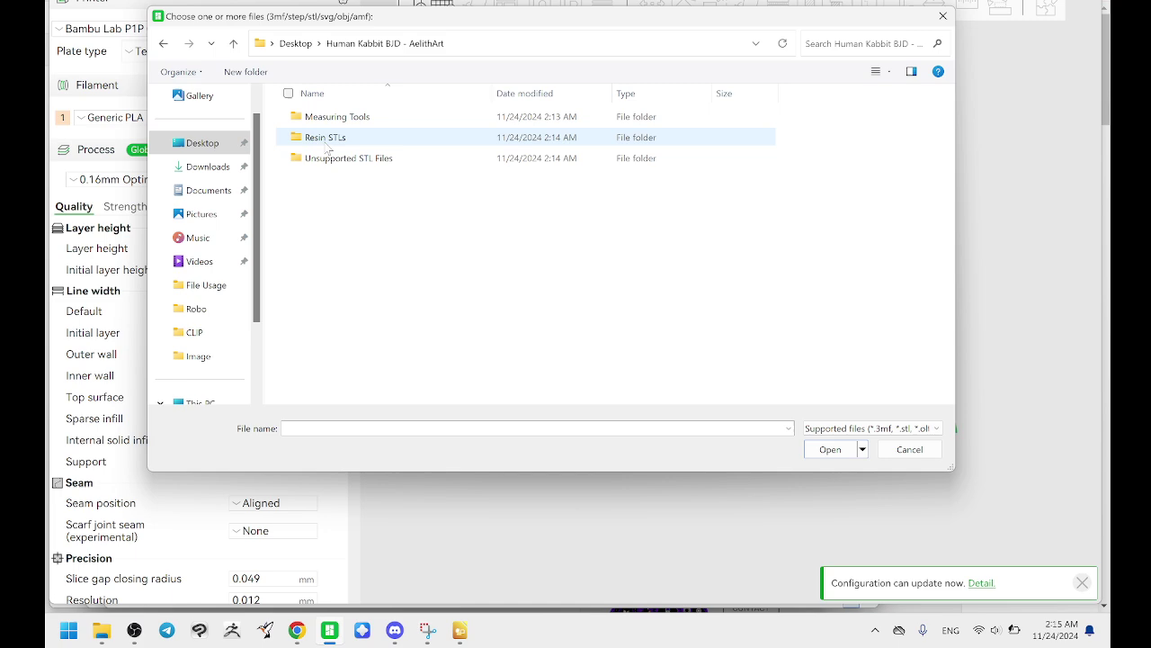
{"action": "double_click", "coordinate": [357, 160]}
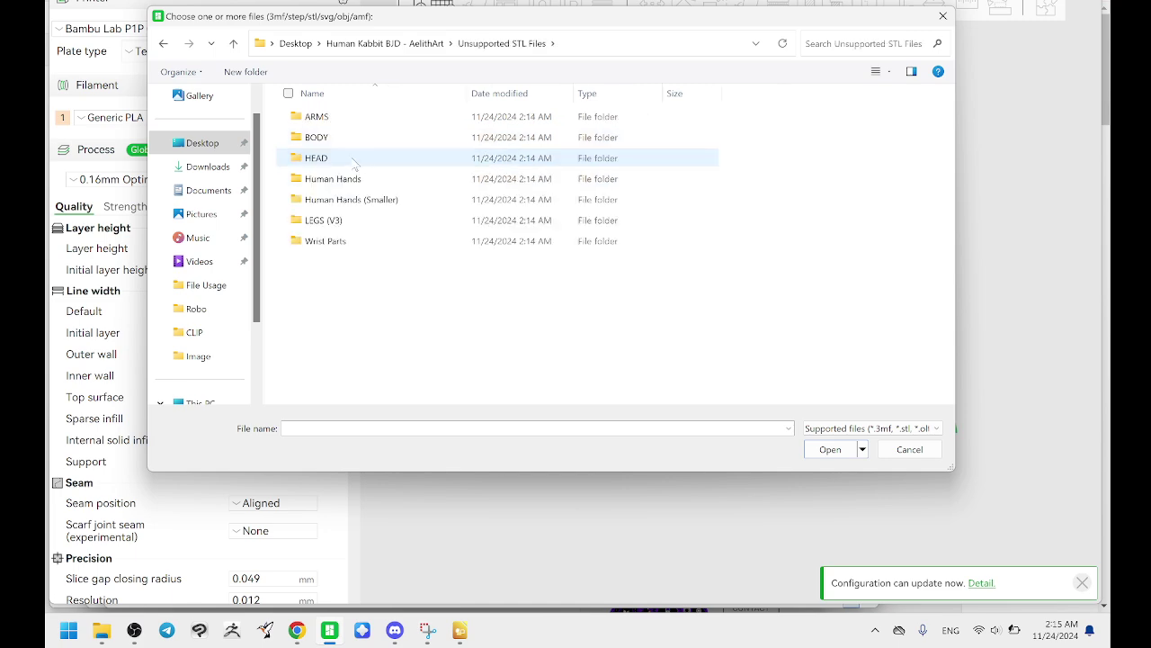
{"action": "double_click", "coordinate": [355, 161]}
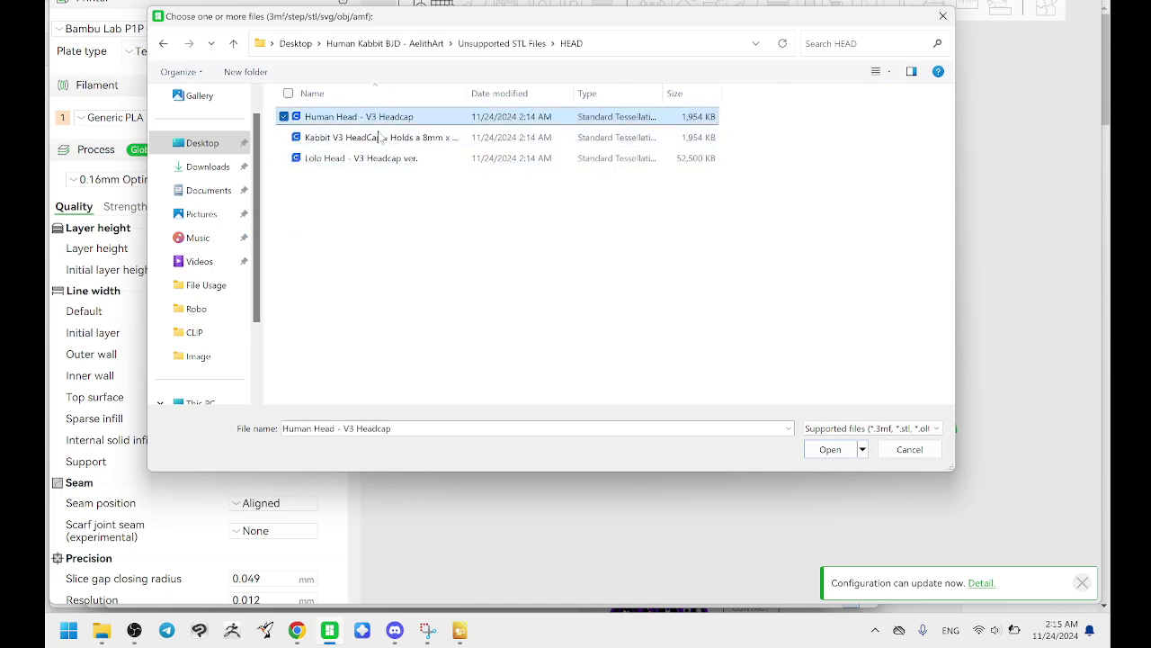
{"action": "left_click", "coordinate": [378, 157], "text": "shift"}
{"action": "key", "text": "Return"}
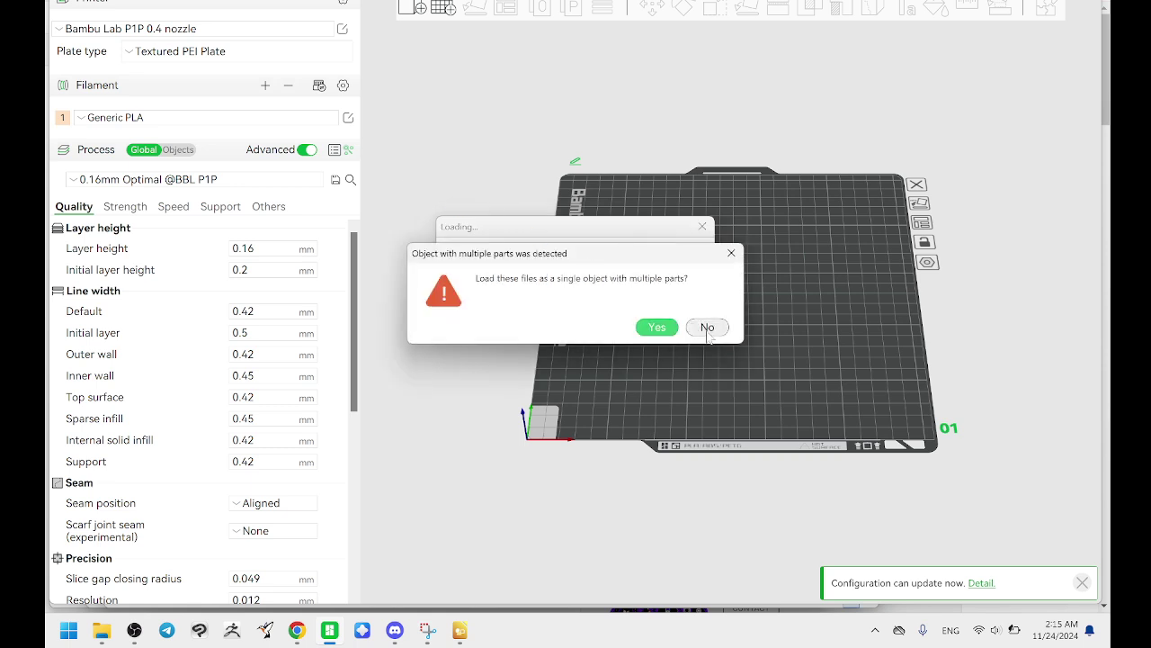
{"action": "left_click", "coordinate": [708, 327]}
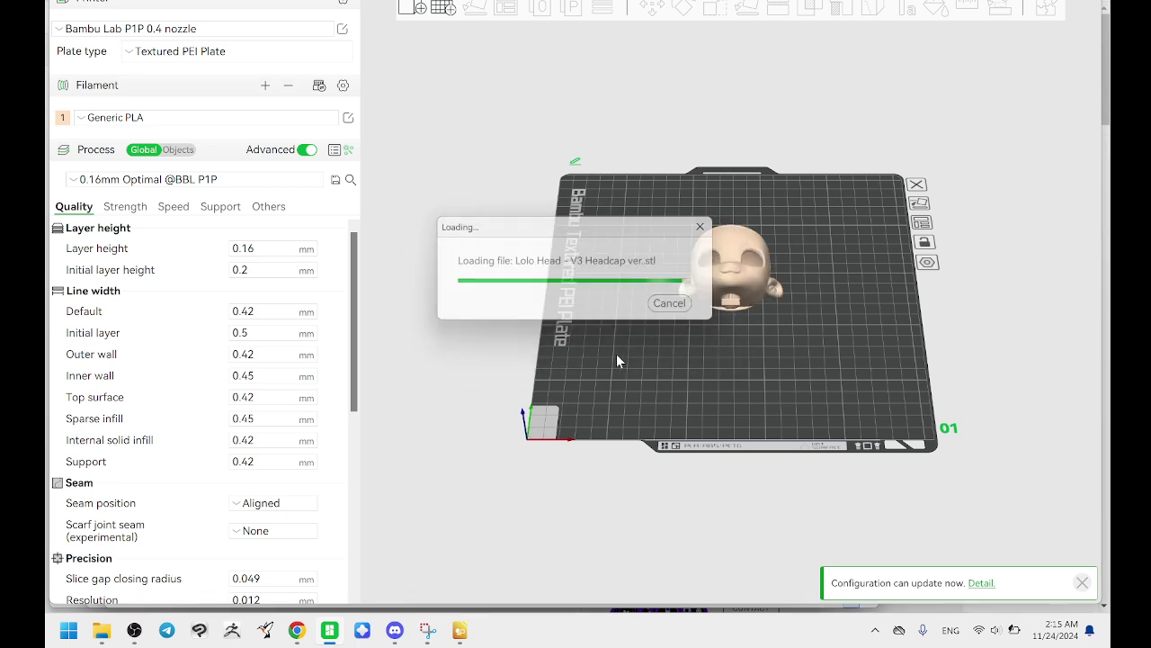
- Move the overlapping heads and headcap apart on the build plate and show the plate from above
{"action": "left_click_drag", "start_coordinate": [607, 362], "coordinate": [655, 367]}
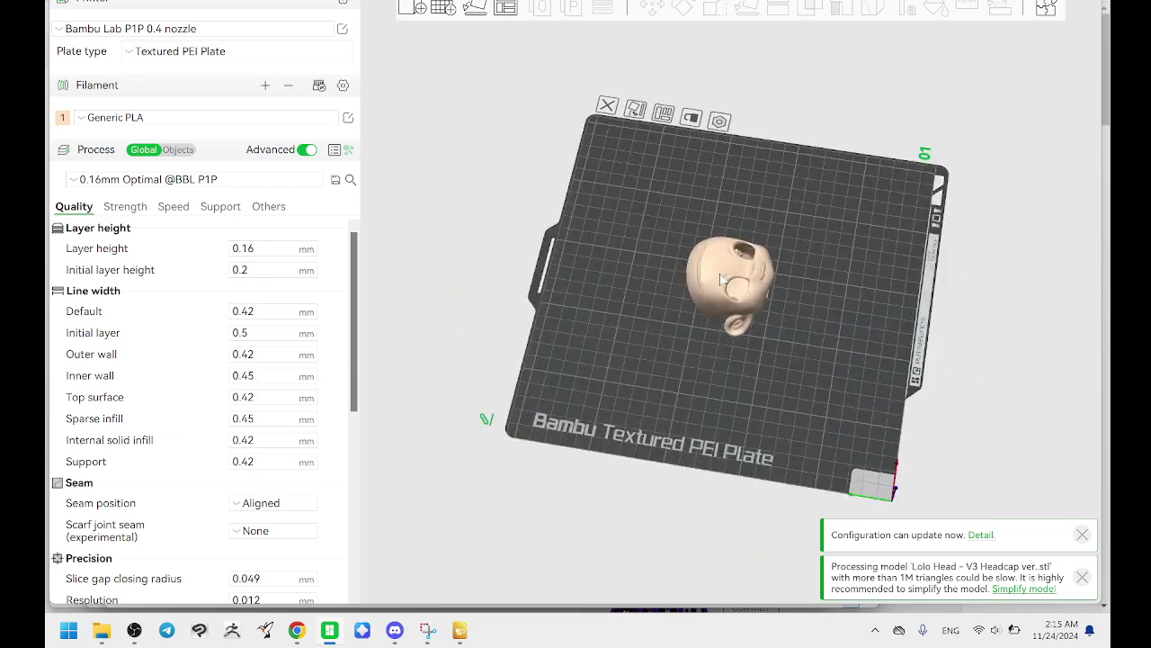
{"action": "left_click", "coordinate": [767, 273]}
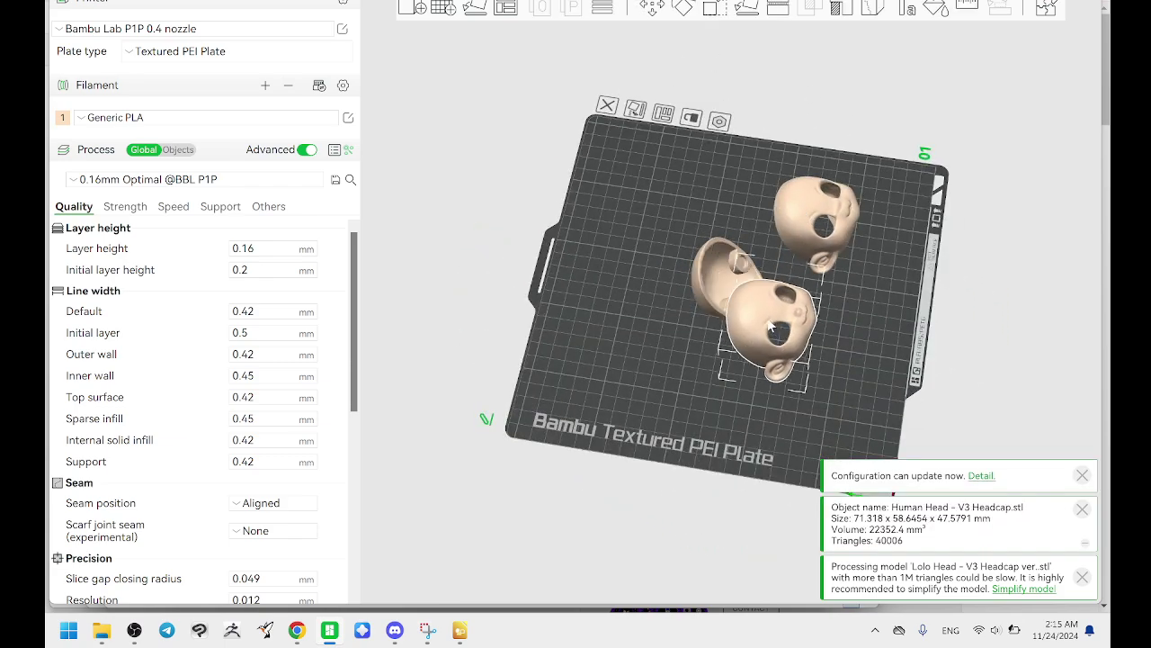
{"action": "left_click_drag", "start_coordinate": [685, 360], "coordinate": [615, 378]}
{"action": "key", "text": "1"}
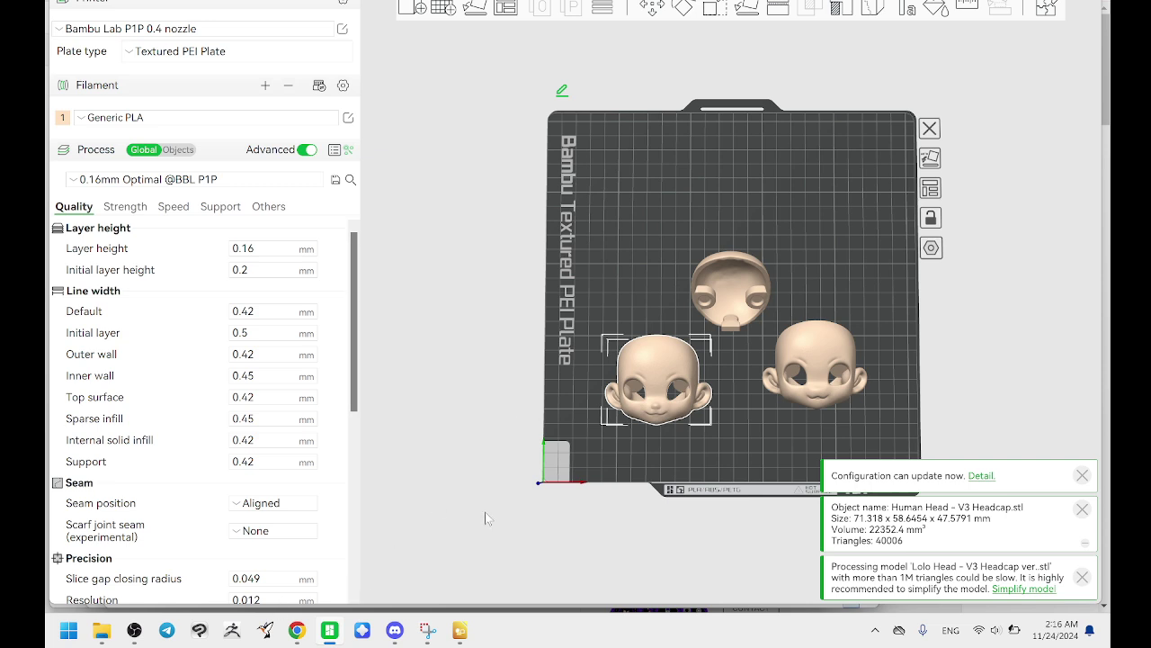
- Switch to Chrome's Cults page and on to 2024-Ritu.odg in LibreOffice Draw, cancelling its closing so the document stays open
{"action": "mouse_move", "coordinate": [306, 620]}
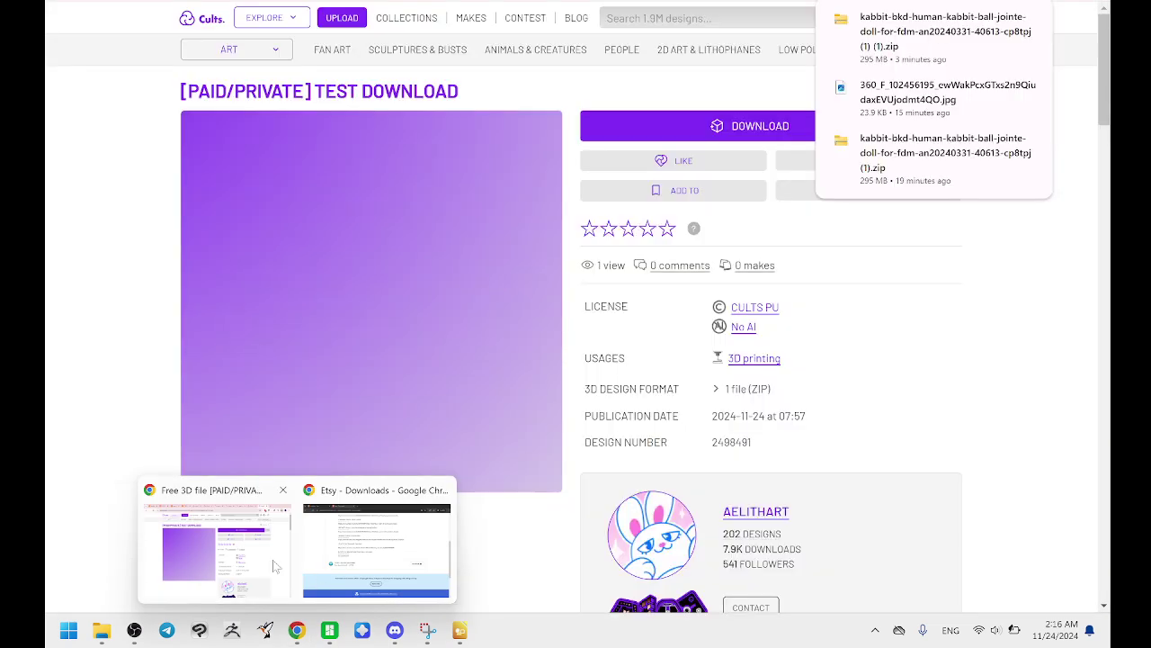
{"action": "left_click", "coordinate": [272, 558]}
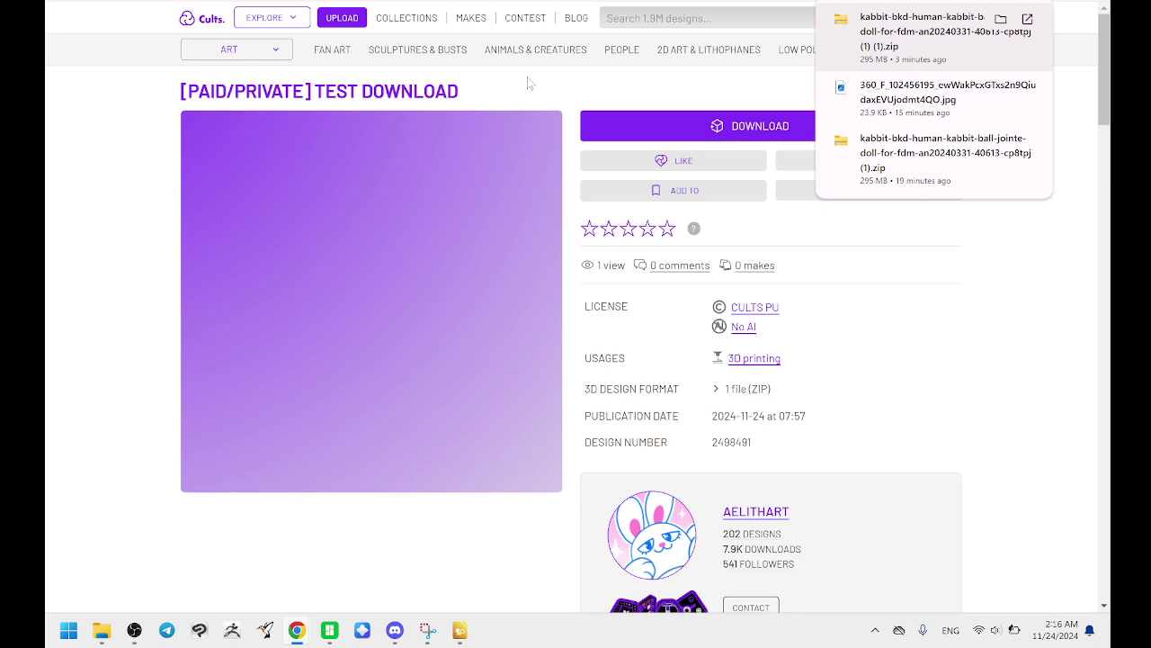
{"action": "mouse_move", "coordinate": [460, 629]}
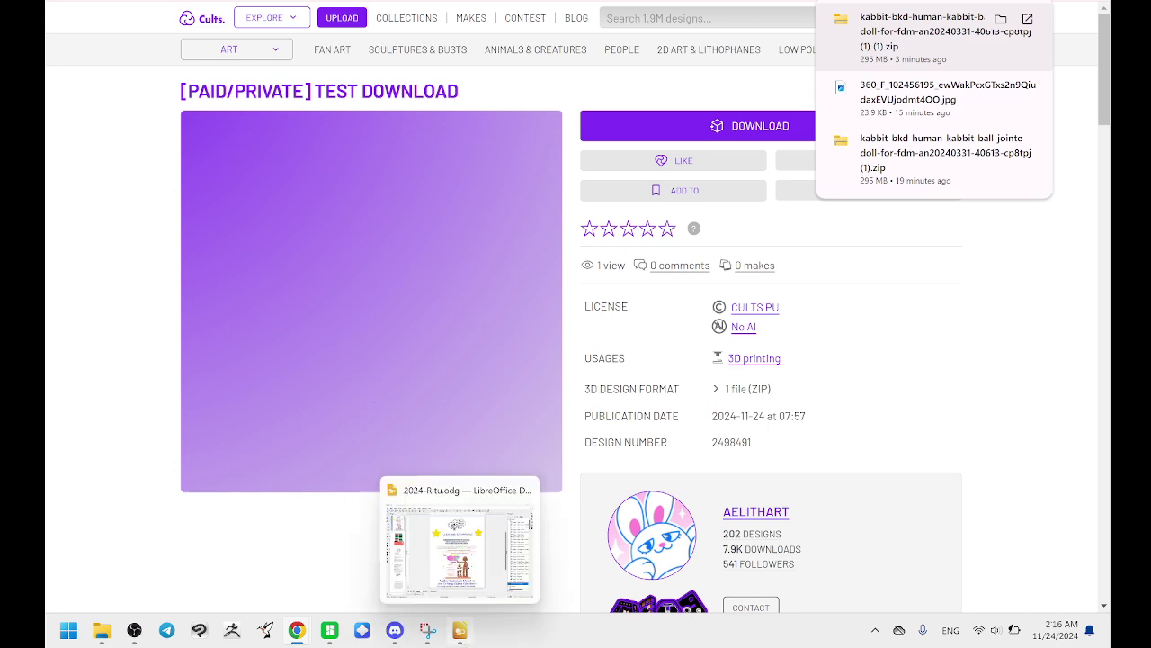
{"action": "left_click", "coordinate": [464, 540]}
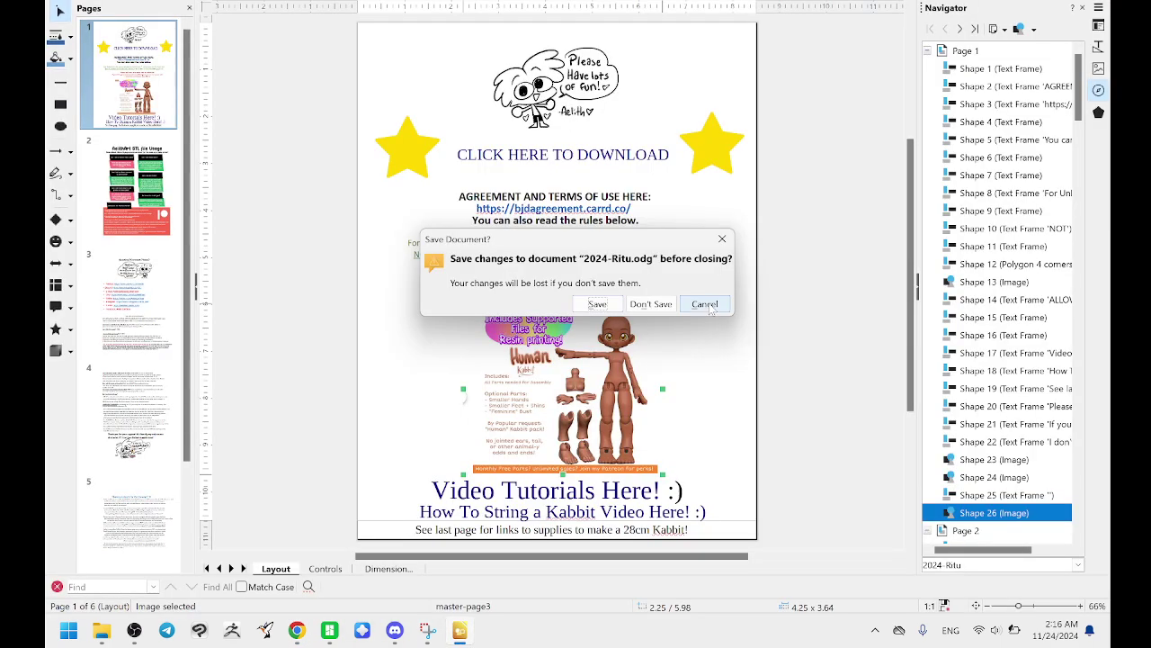
{"action": "left_click", "coordinate": [706, 305]}
- Review the contact links on page 3 and the usage rules on page 4, and return to the download page
{"action": "scroll", "coordinate": [648, 337], "scroll_direction": "down", "scroll_amount": 5}
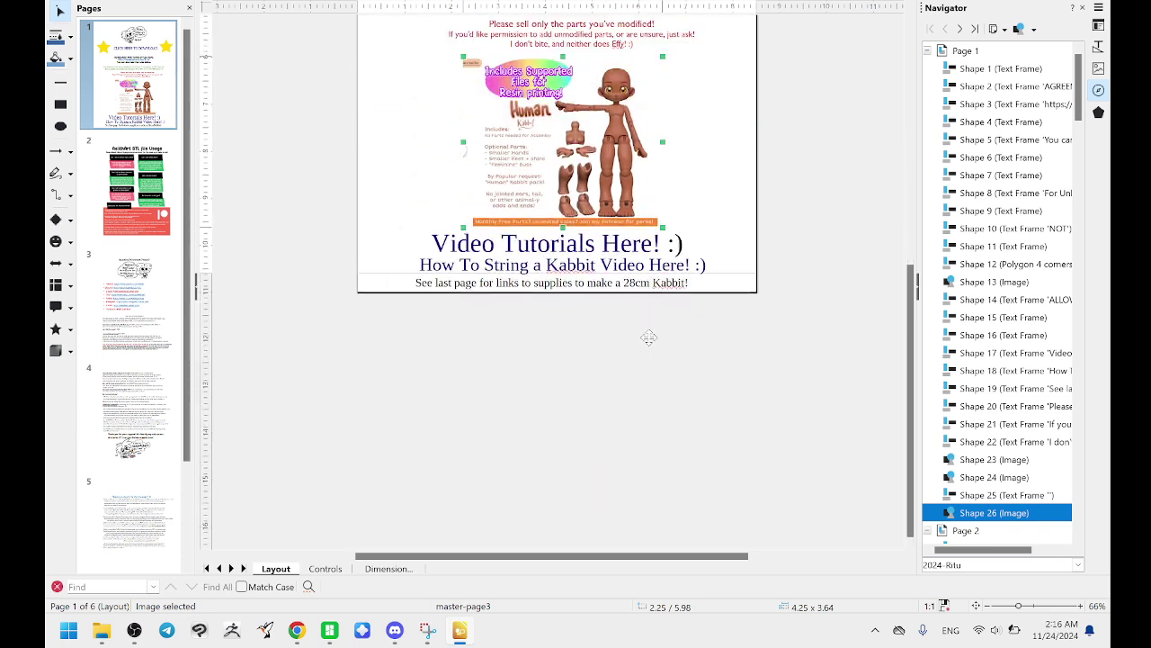
{"action": "left_click", "coordinate": [155, 316]}
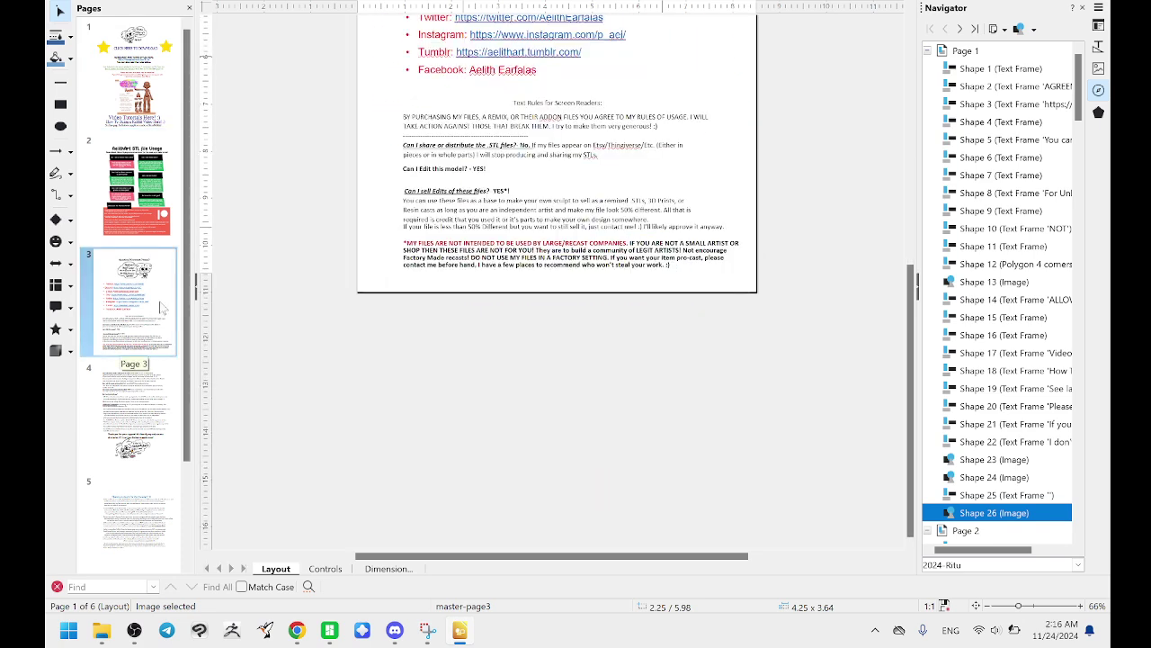
{"action": "scroll", "coordinate": [462, 276], "scroll_direction": "up", "scroll_amount": 3}
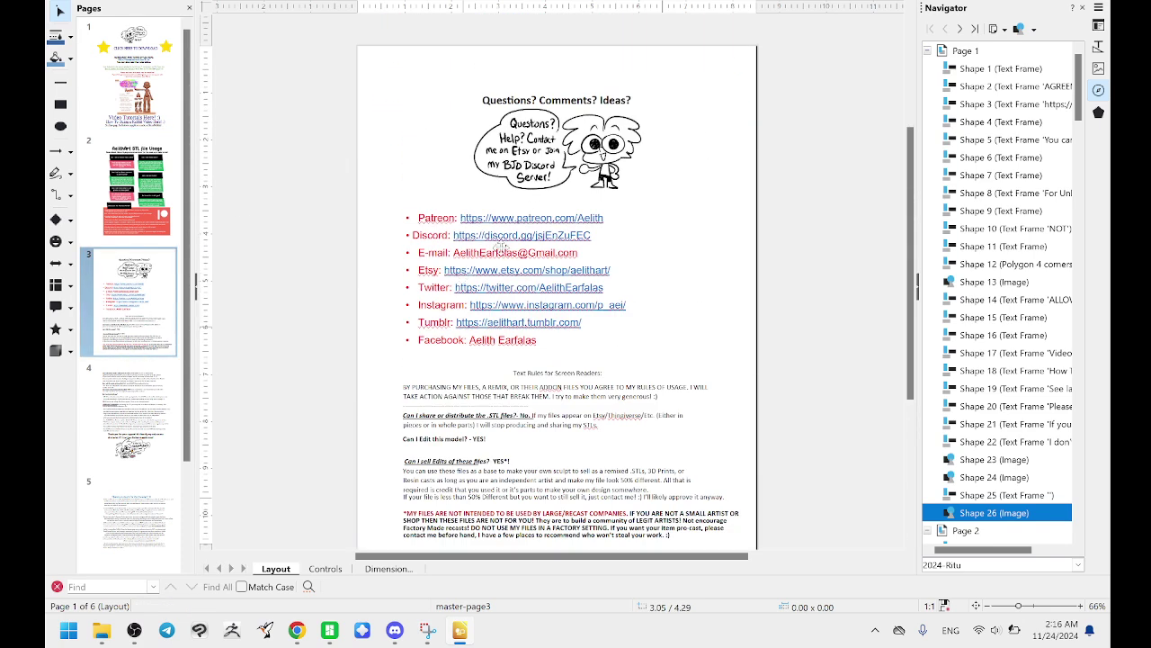
{"action": "scroll", "coordinate": [387, 349], "scroll_direction": "up", "scroll_amount": 5}
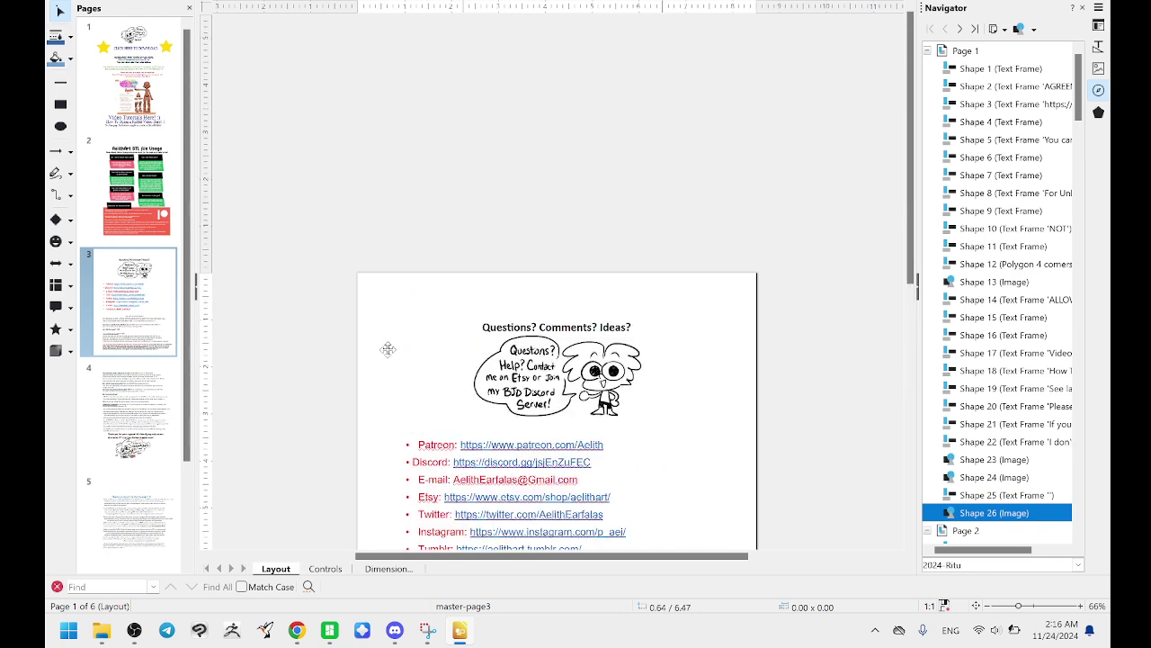
{"action": "scroll", "coordinate": [290, 360], "scroll_direction": "down", "scroll_amount": 10}
{"action": "scroll", "coordinate": [291, 360], "scroll_direction": "up", "scroll_amount": 5}
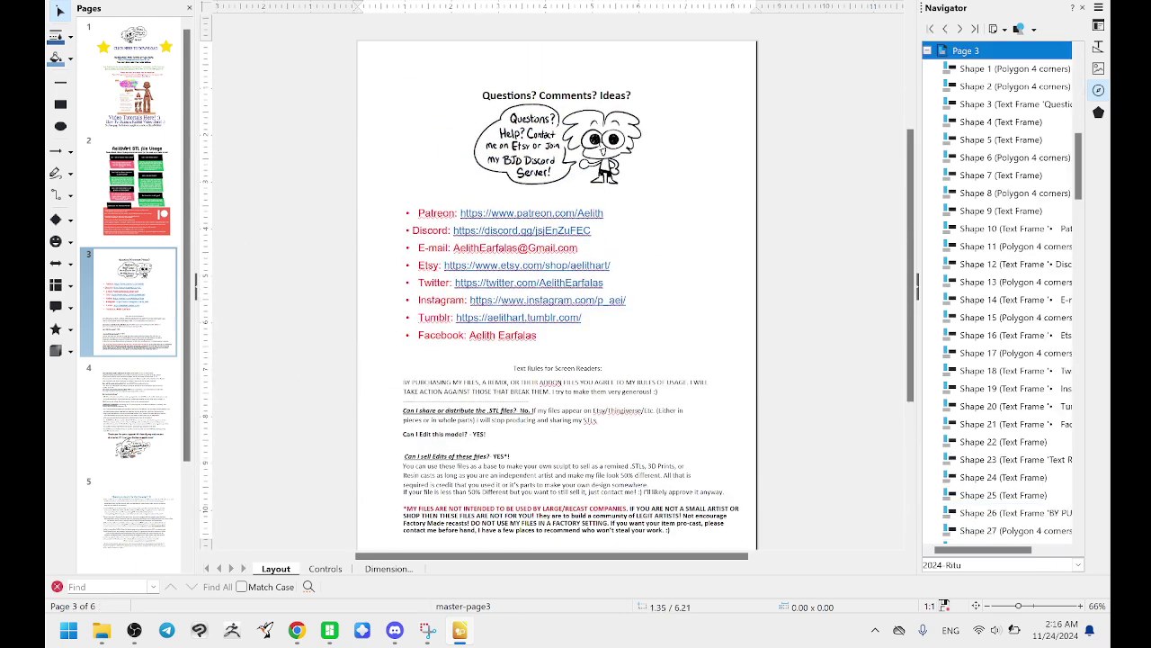
{"action": "left_click", "coordinate": [129, 414]}
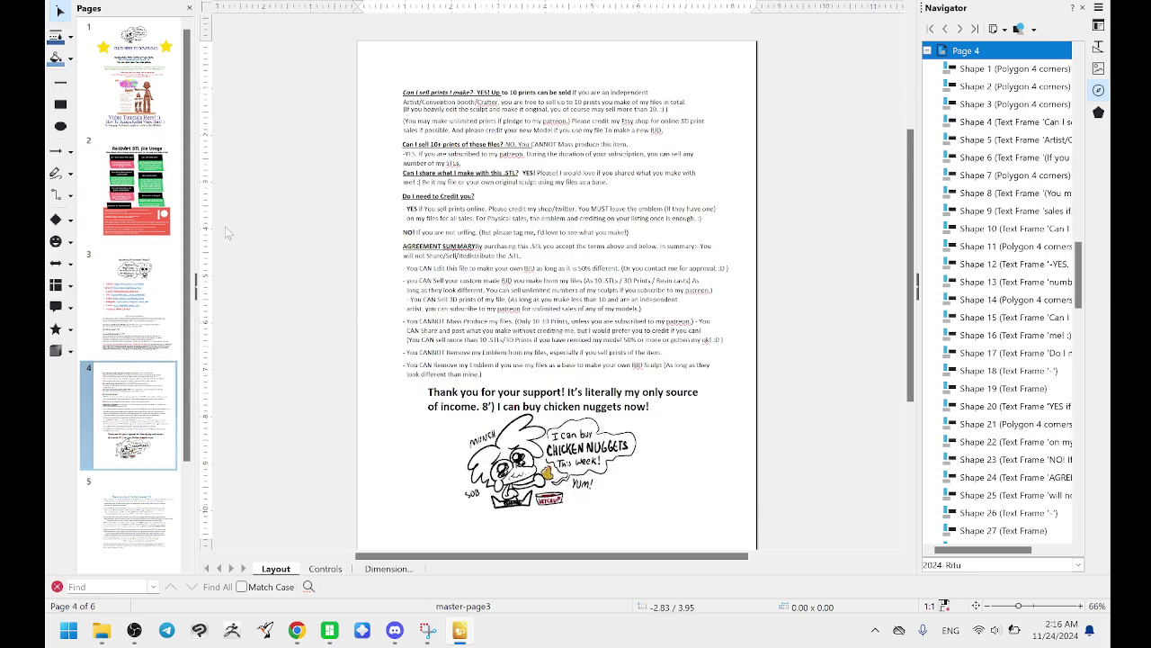
{"action": "left_click", "coordinate": [163, 135]}
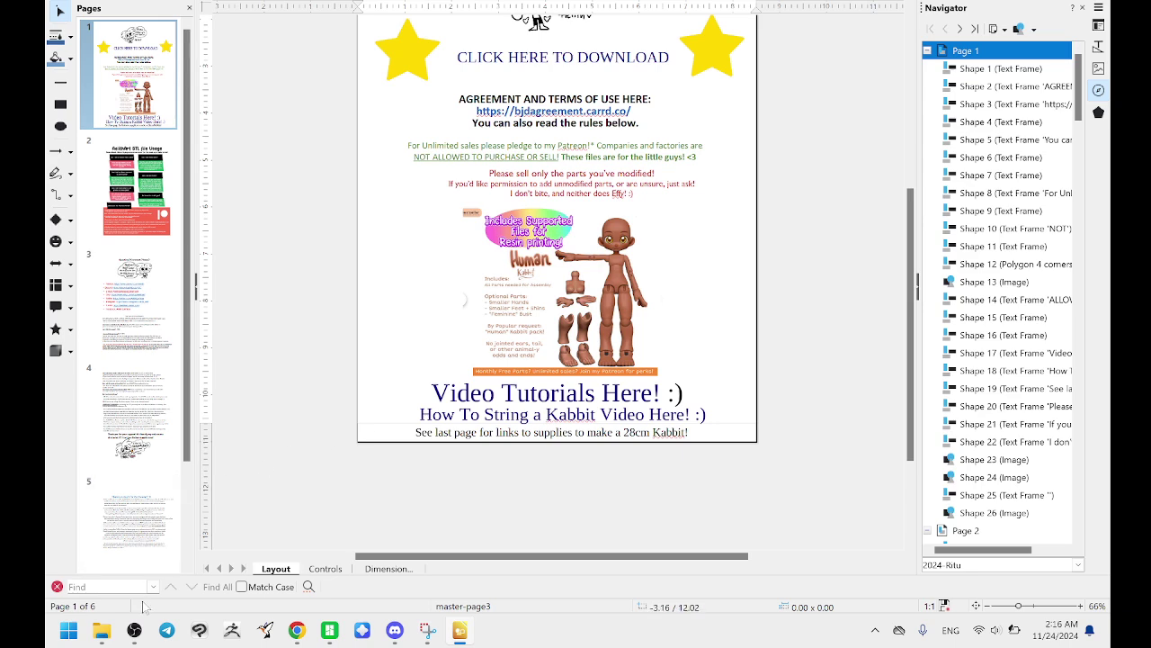
{"action": "mouse_move", "coordinate": [144, 635]}
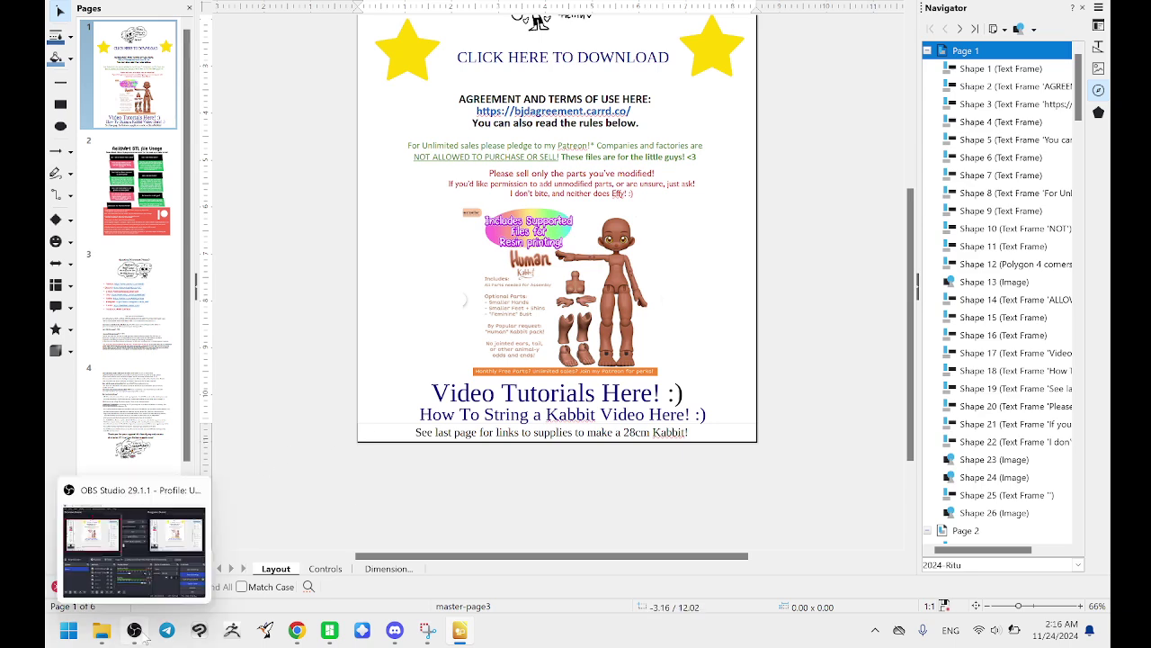